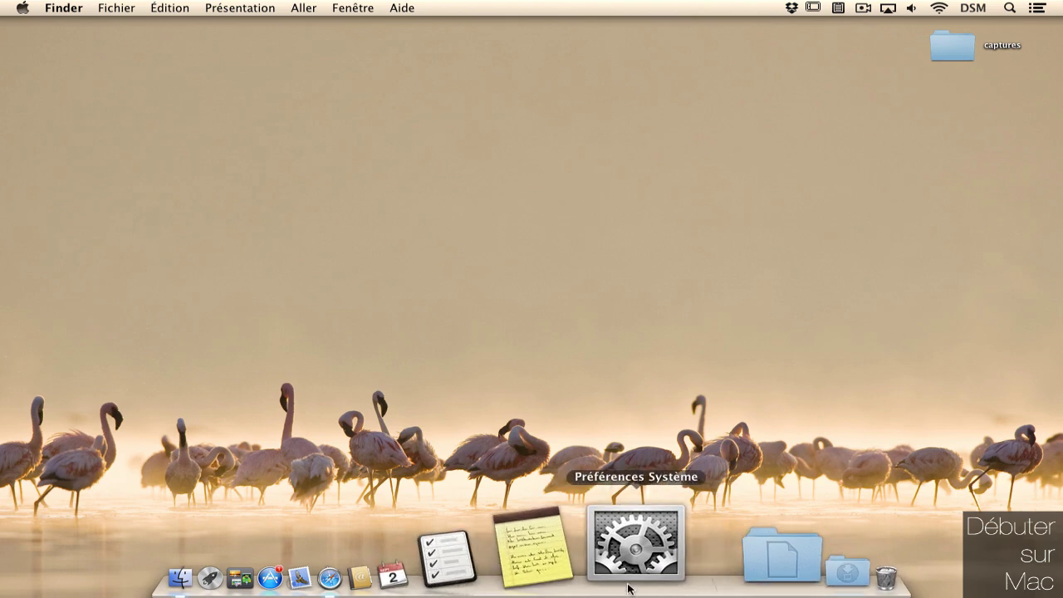
Review which services are synced in the iCloud pane of Préférences Système, and close the preferences window.
left_click(630, 581)
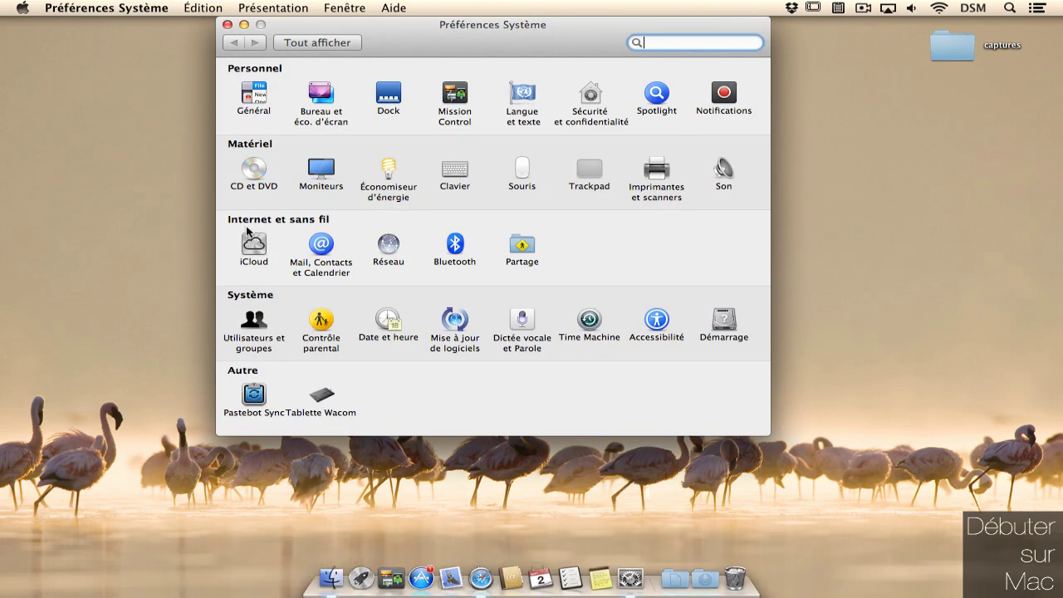
left_click(249, 251)
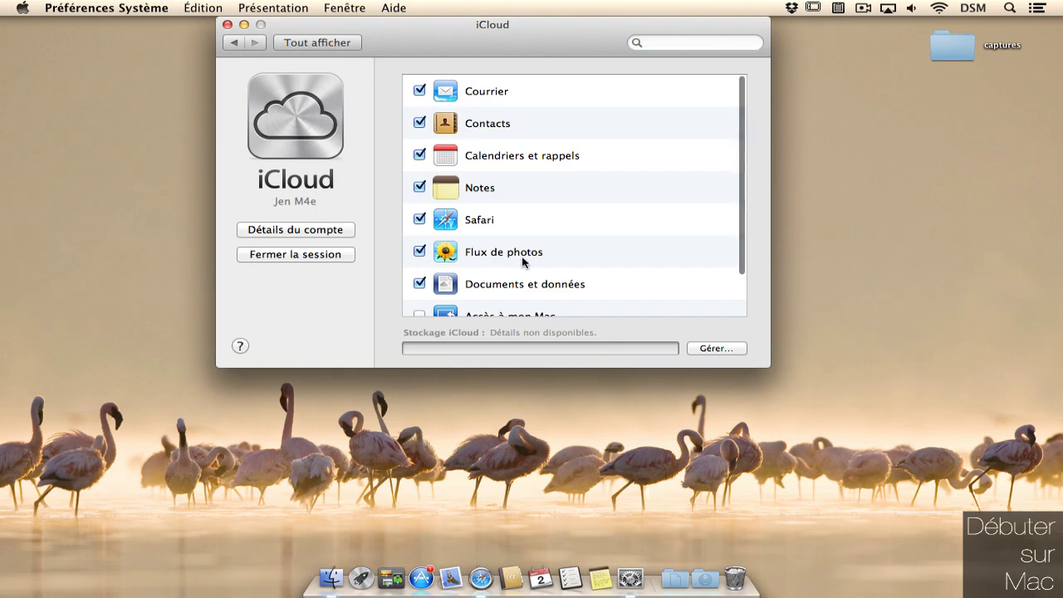
scroll(461, 257, "down", 2)
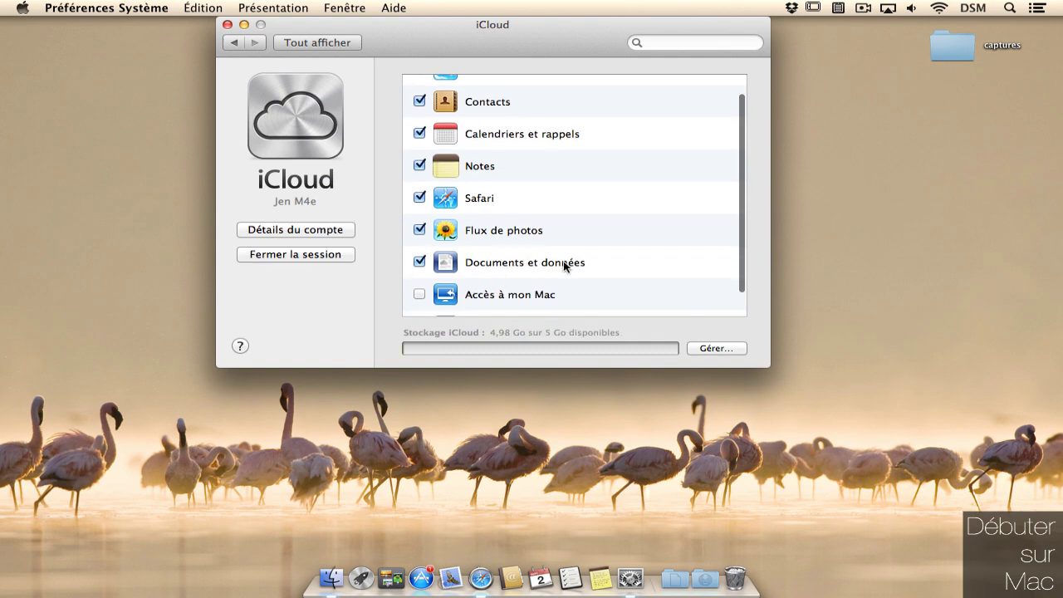
scroll(592, 271, "down", 1)
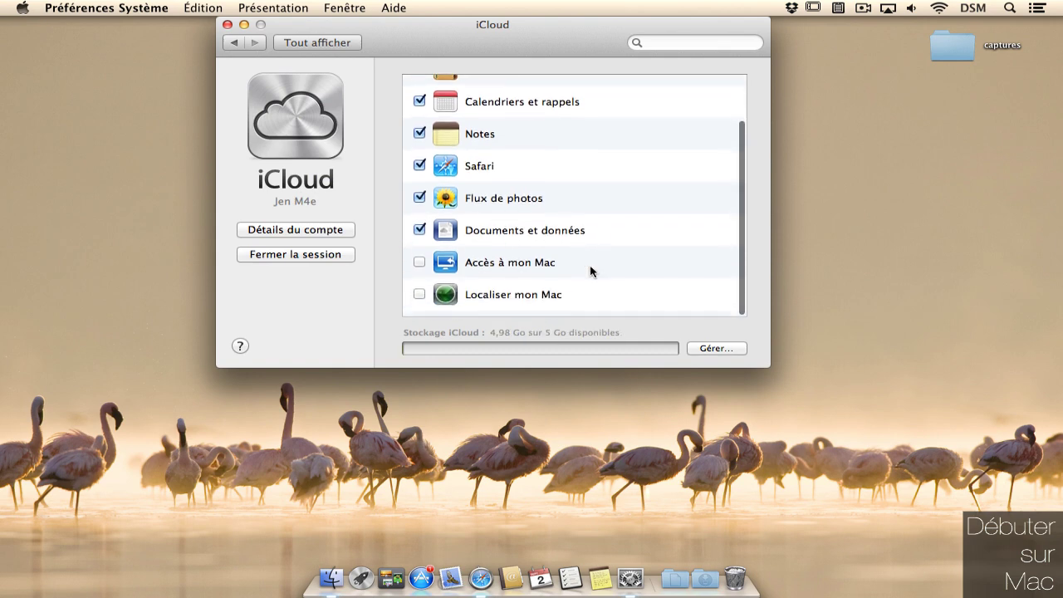
scroll(586, 262, "up", 3)
left_click(226, 25)
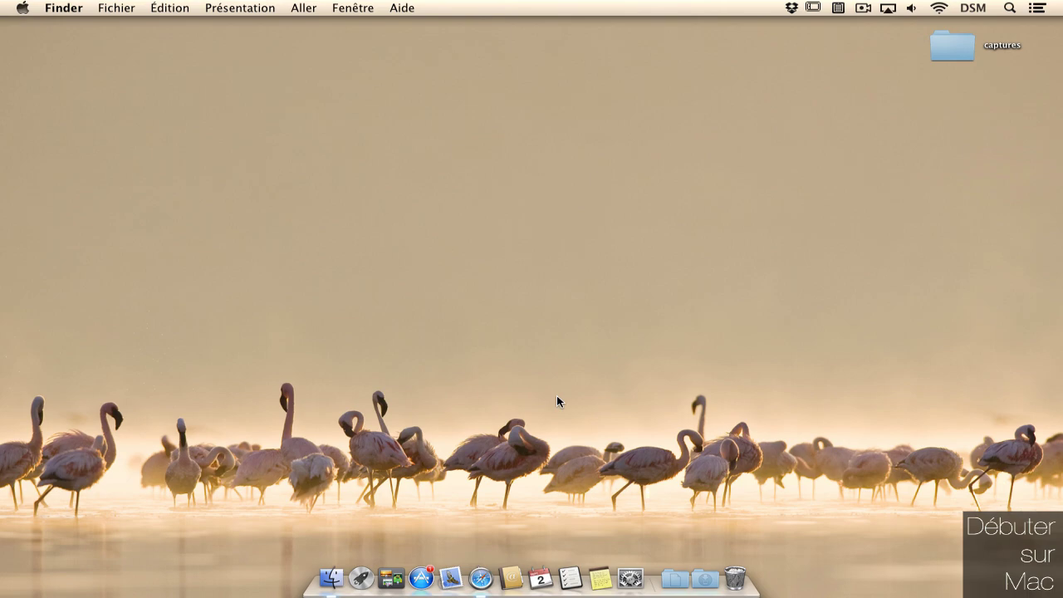
Launch TextEdit and bring up its document browser for opening a file.
key("alt+space")
type("te")
key("Return")
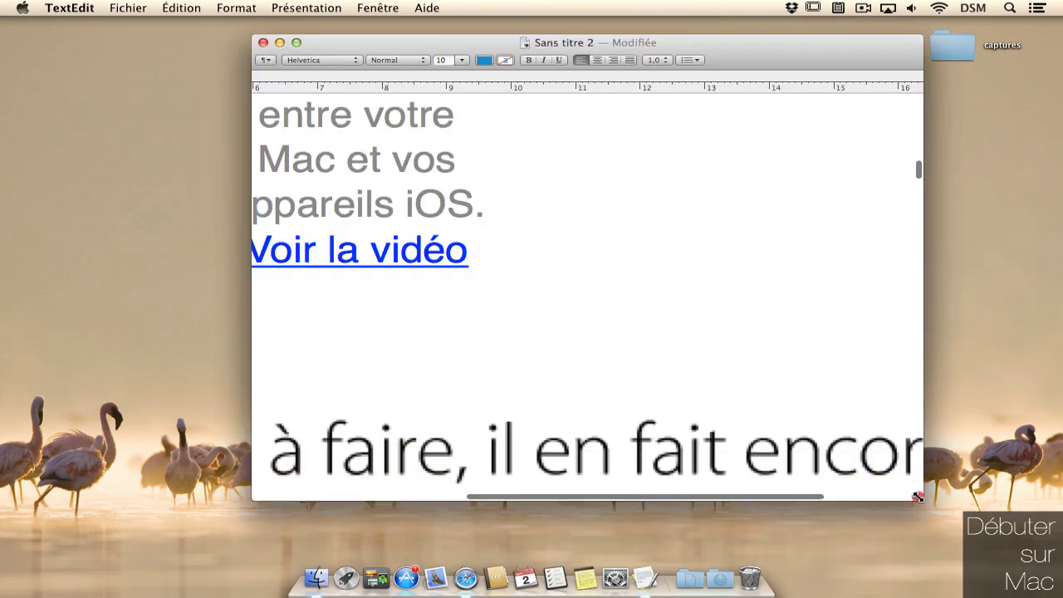
left_click(917, 497)
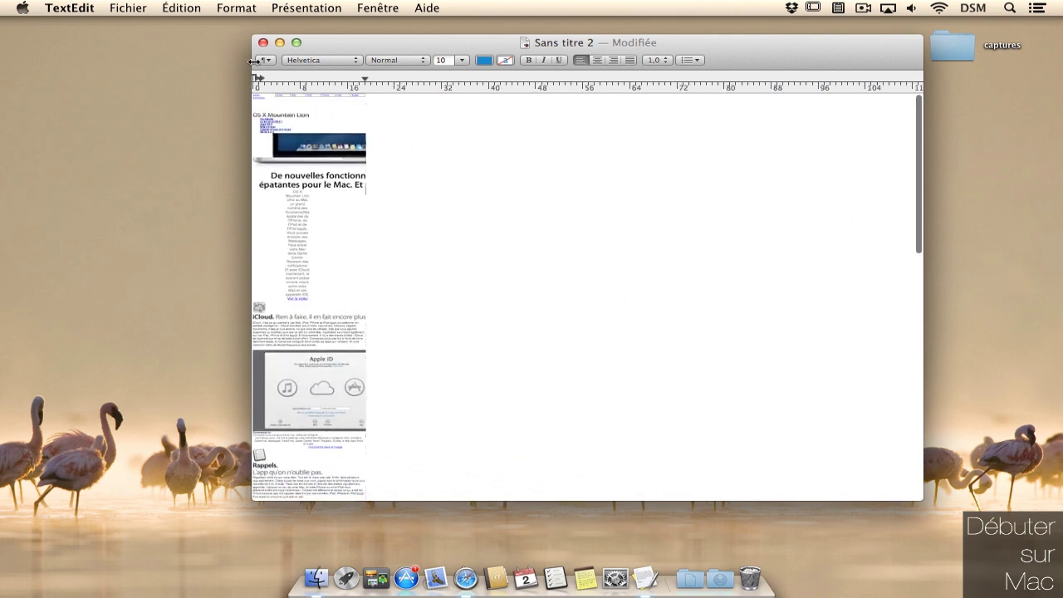
left_click(93, 7)
mouse_move(129, 7)
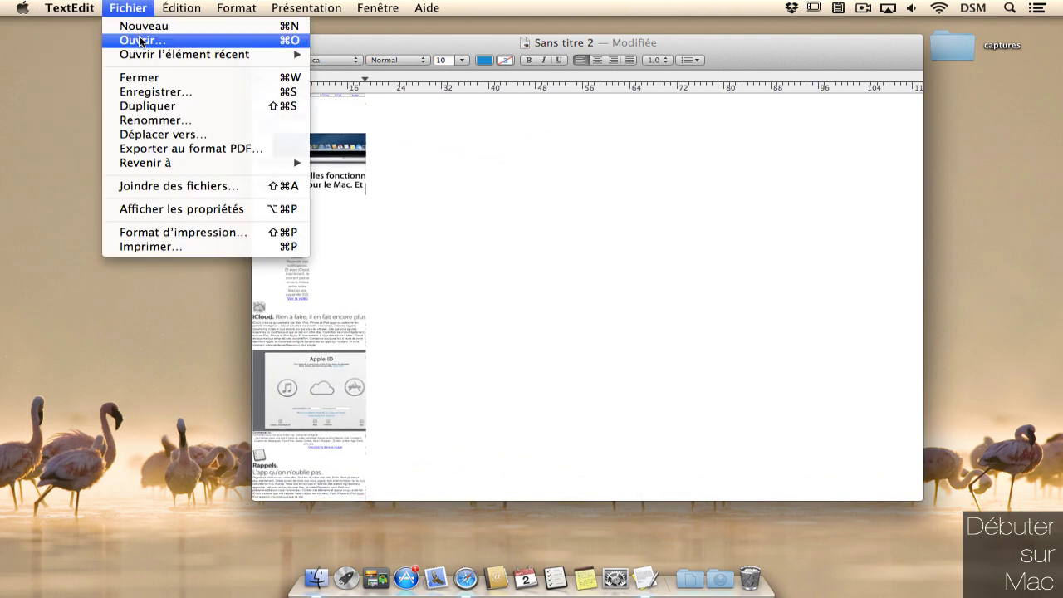
left_click(139, 40)
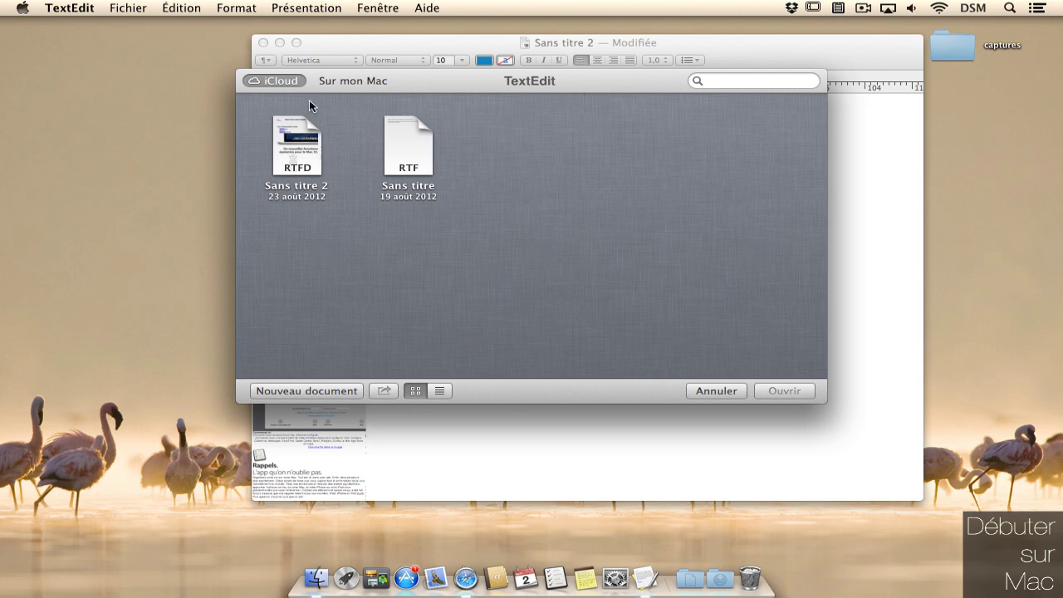
Examine the documents stored in iCloud and the folders available on the Mac, returning to the iCloud view.
left_click(309, 160)
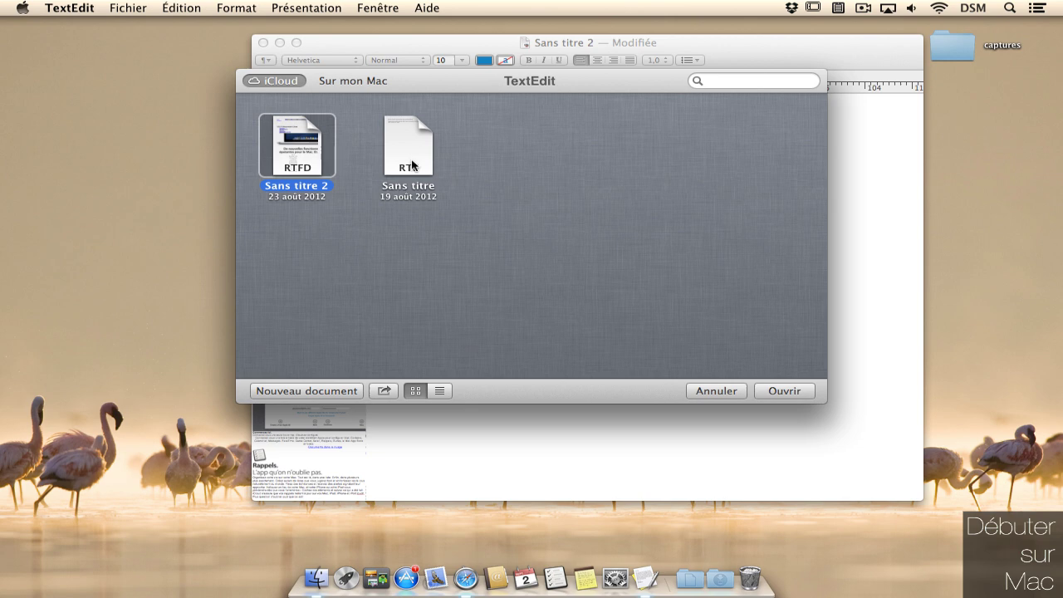
left_click(413, 166)
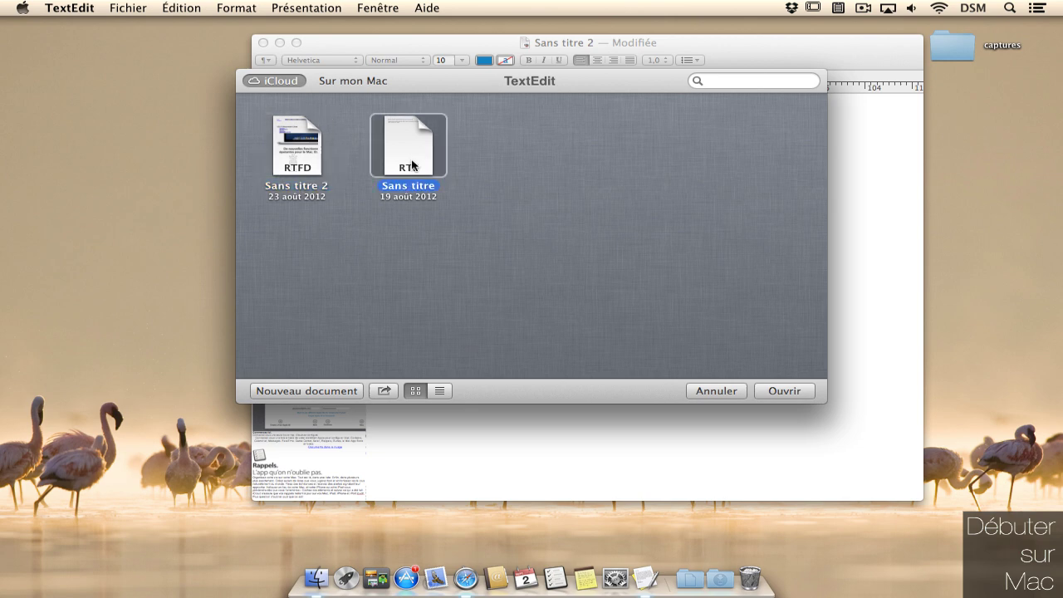
left_click(368, 83)
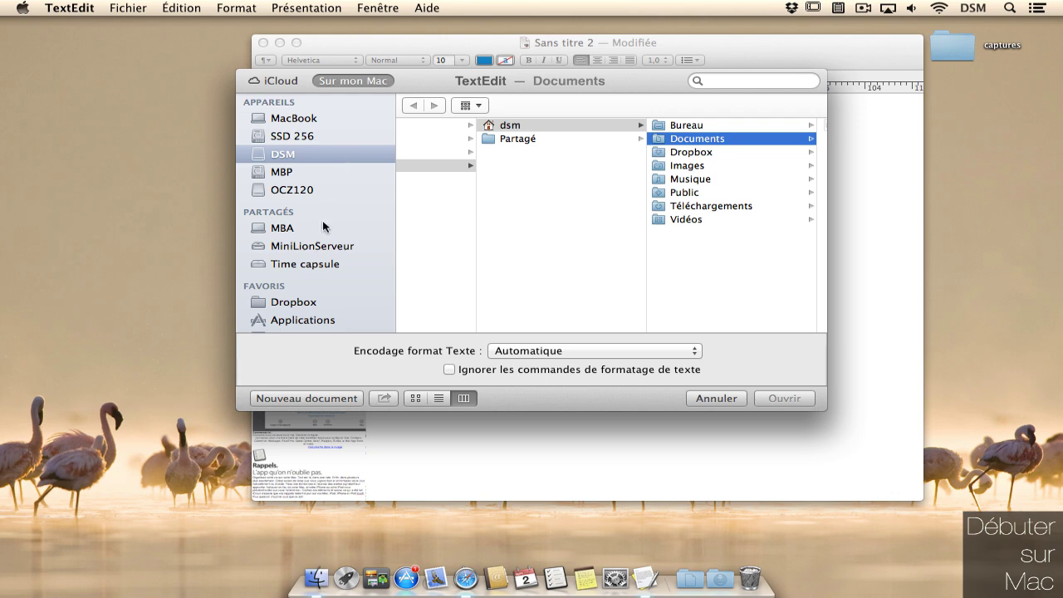
scroll(320, 241, "down", 3)
scroll(316, 256, "up", 3)
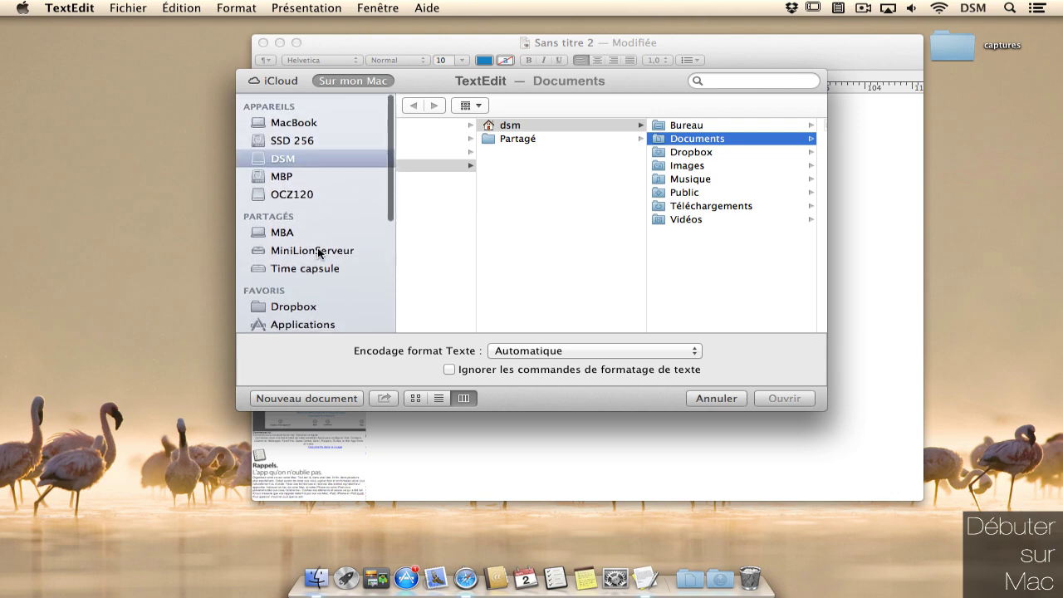
left_click(275, 80)
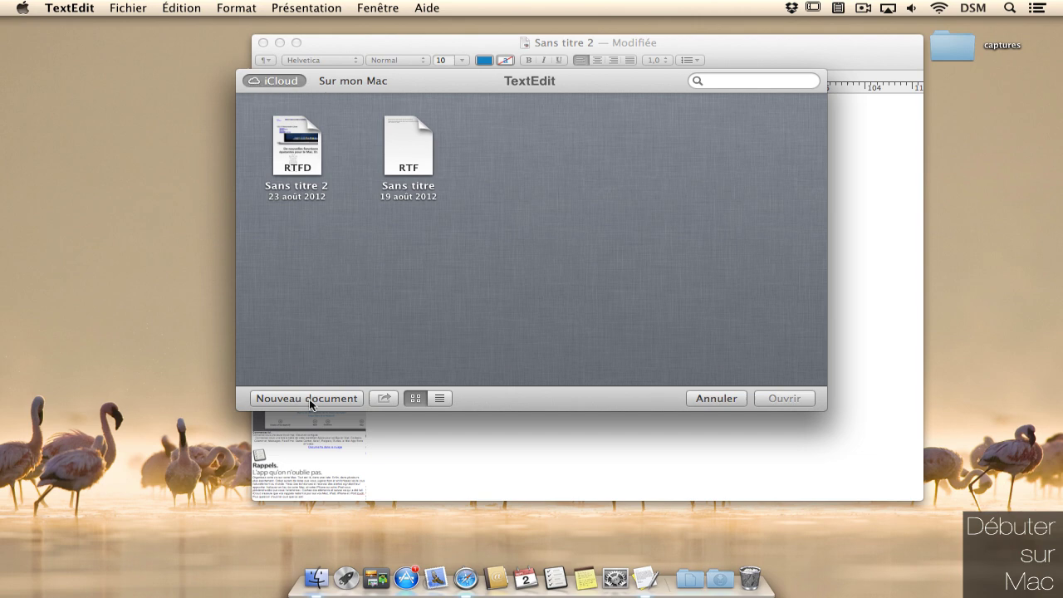
Check the sharing options for the iCloud document Sans titre 2 and view the documents as a list and as icons.
left_click(311, 169)
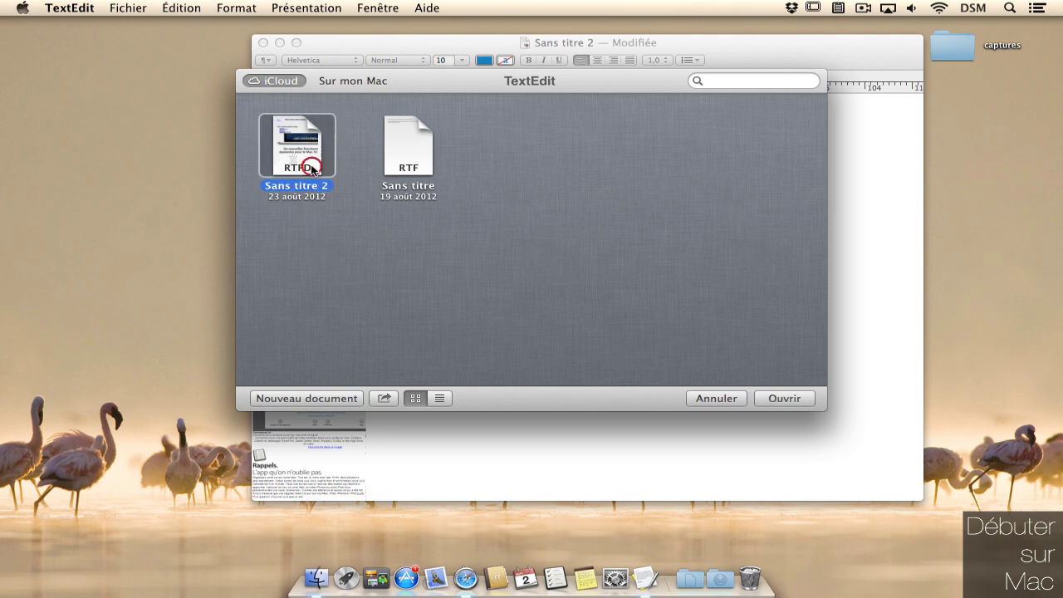
left_click(389, 400)
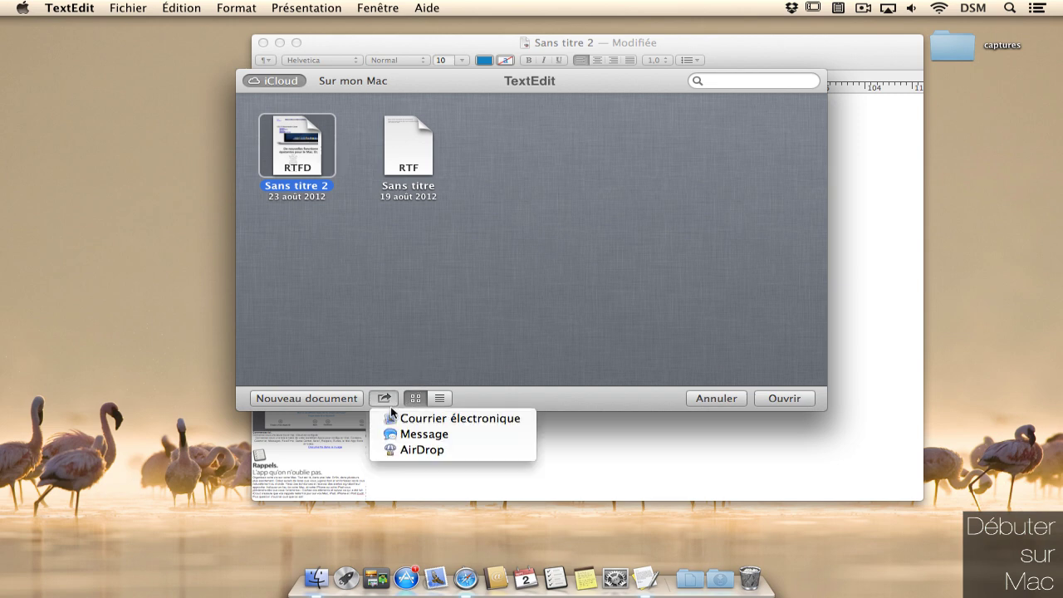
left_click(495, 293)
left_click(441, 399)
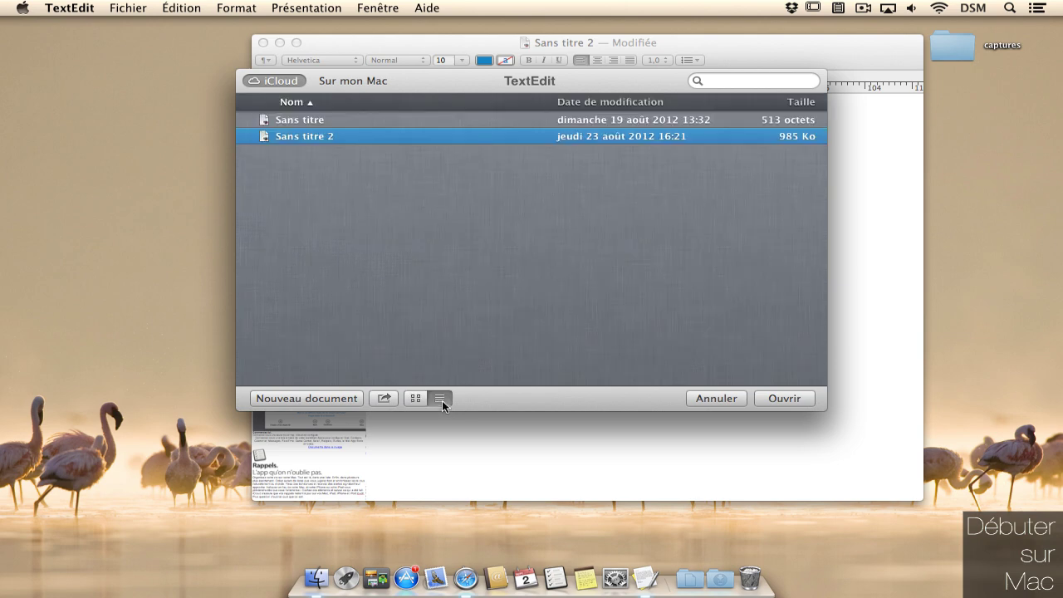
left_click(415, 399)
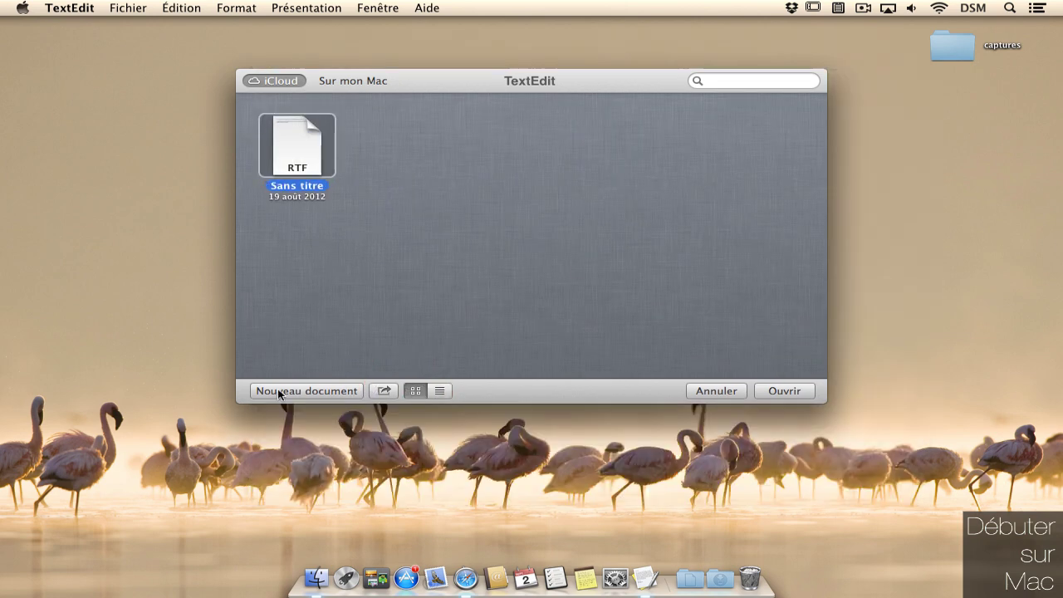
Create a new document from the iCloud browser and paste the copied Byword text into it.
left_click(282, 398)
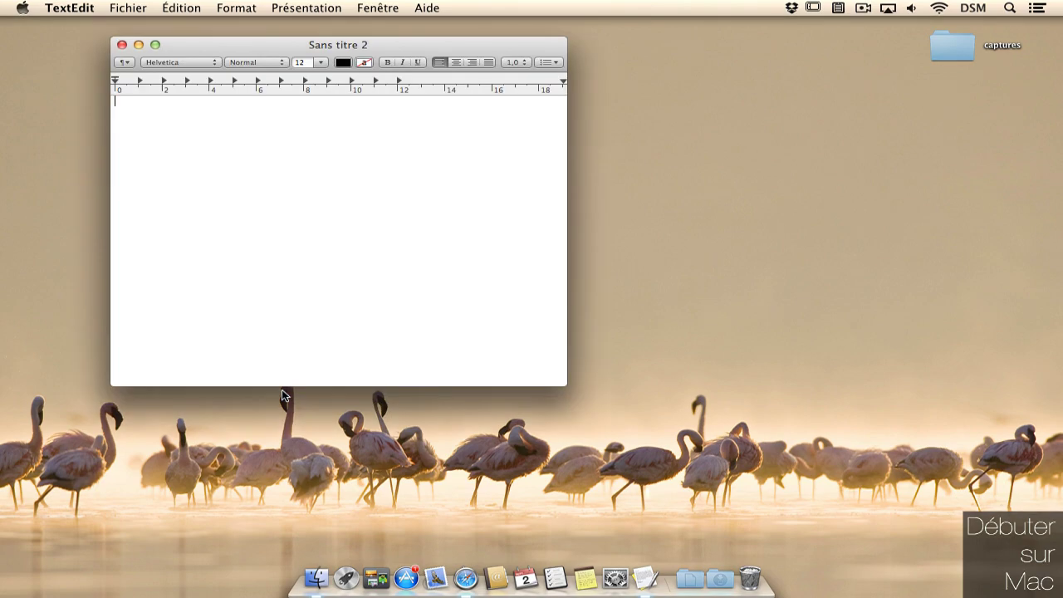
left_click(334, 178)
key("cmd+v")
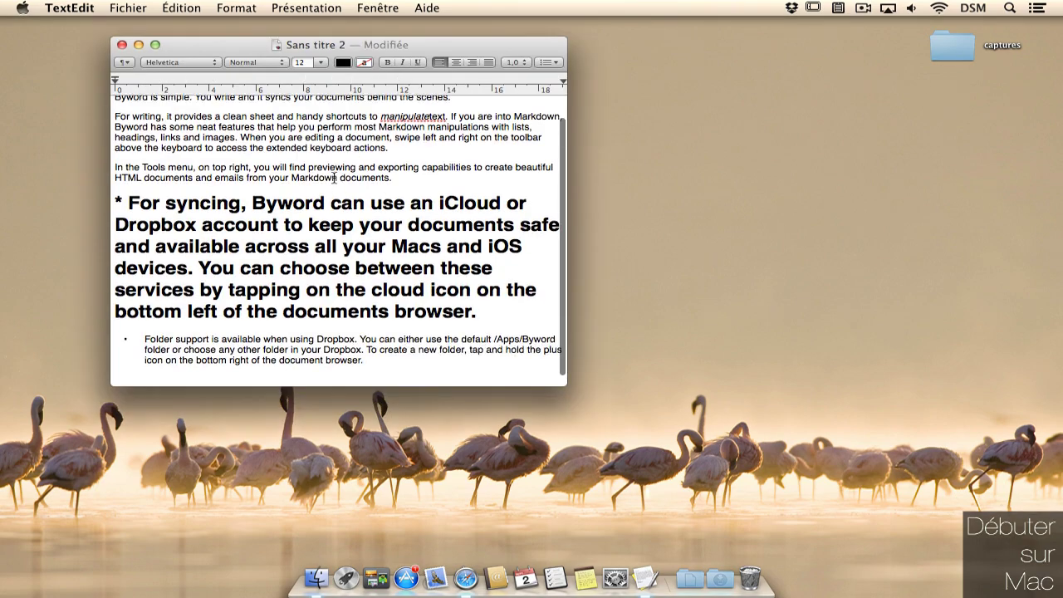
scroll(334, 178, "up", 1)
Save the document to iCloud as icloud2 in RTF format, checking the available locations and file formats.
key("super+s")
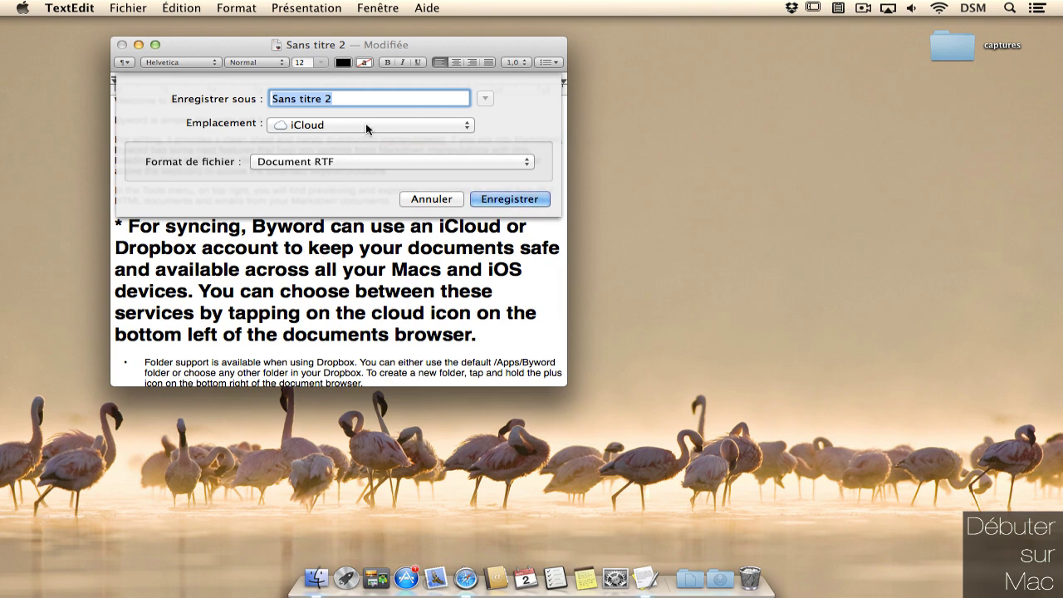
left_click(455, 125)
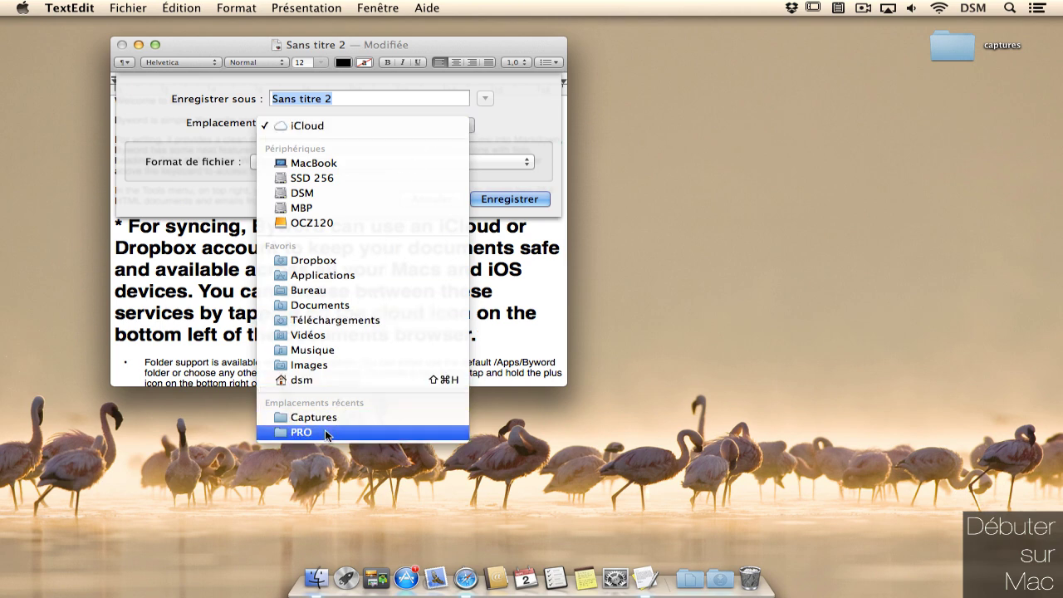
left_click(474, 131)
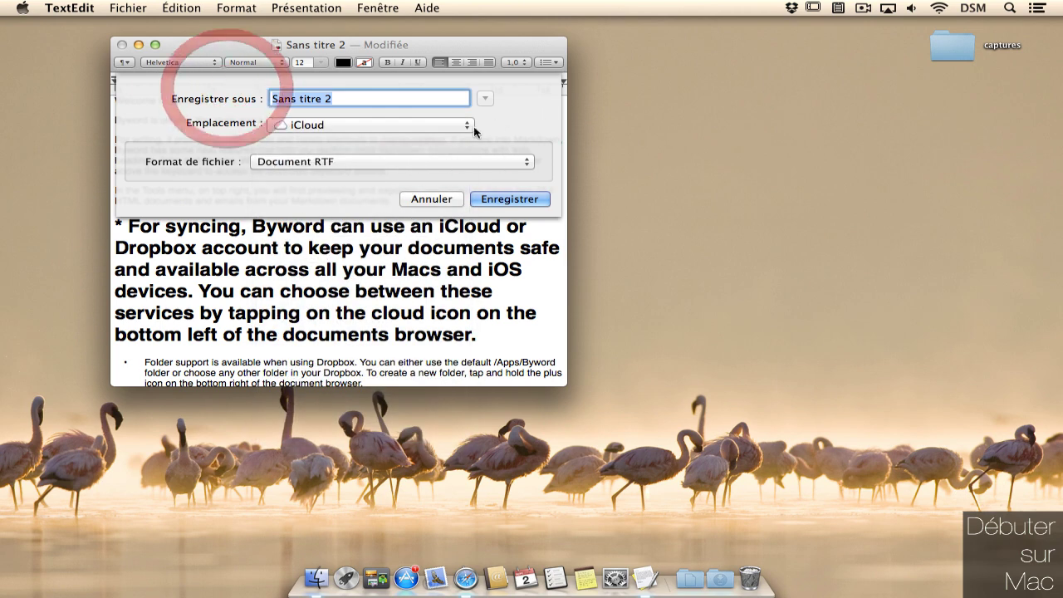
left_click(392, 162)
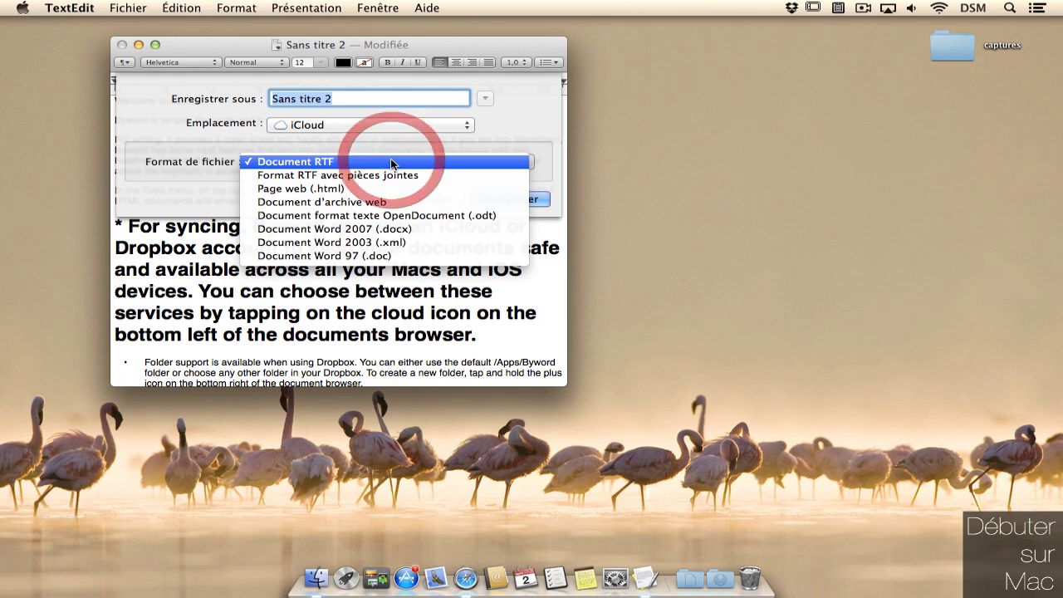
left_click(170, 183)
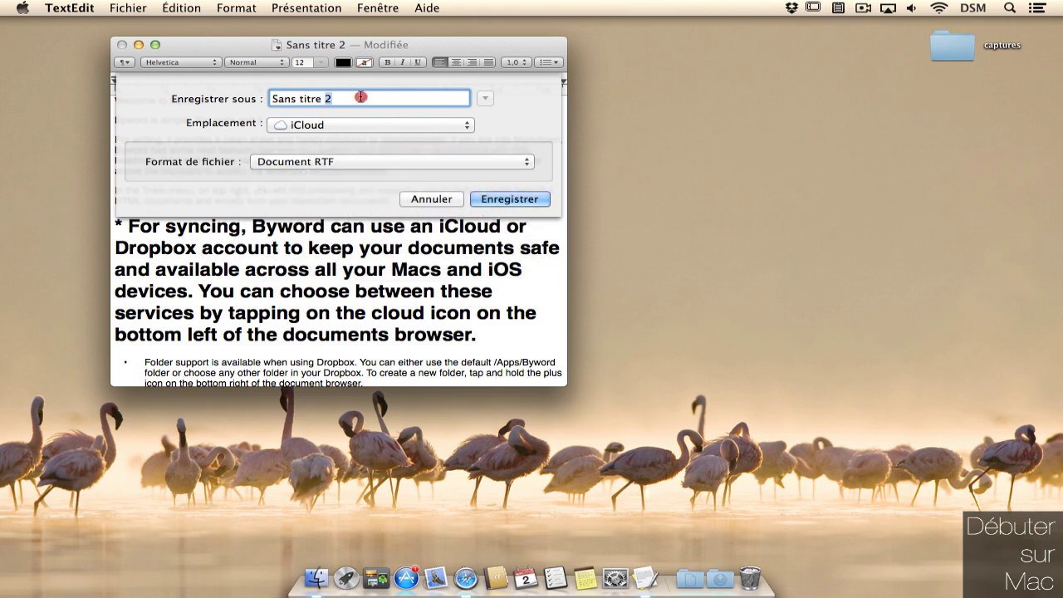
type("icloud2")
key("Return")
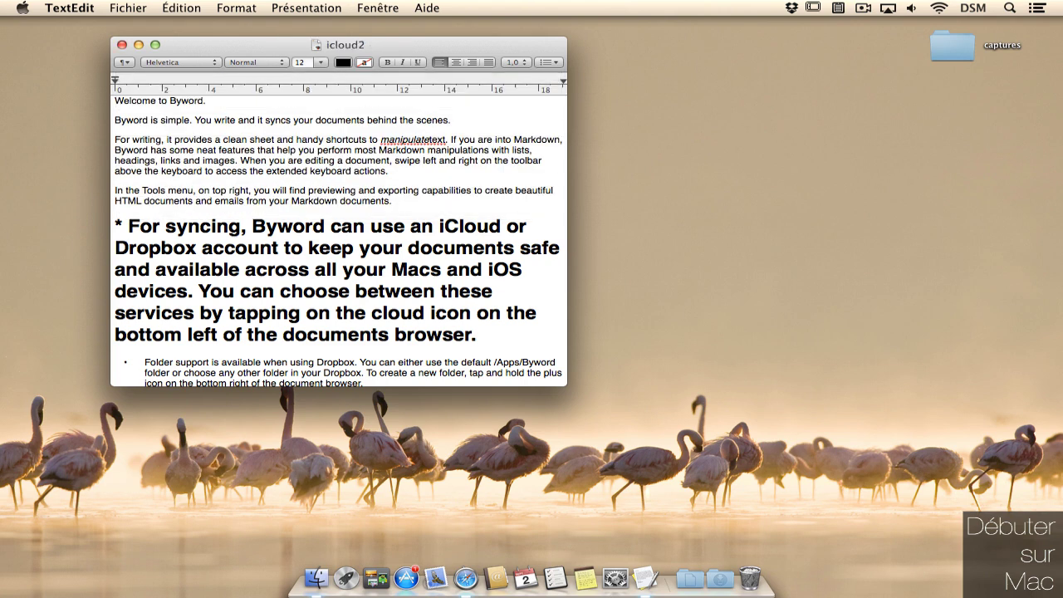
Inspect the icloud2 document's storage path and the document actions offered from its title, and close the document.
left_click(320, 48)
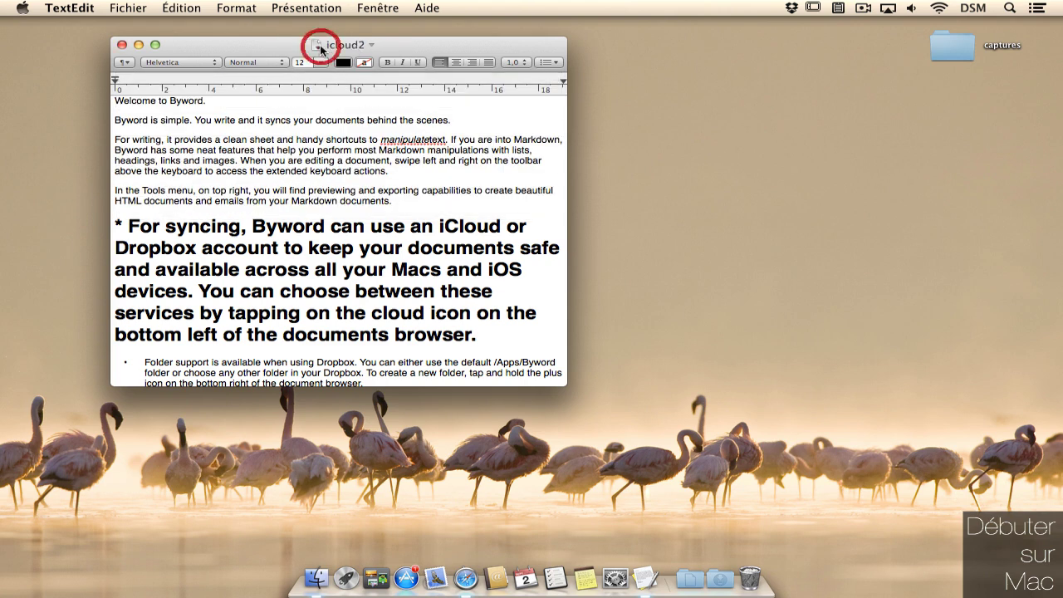
left_click(319, 48, "super")
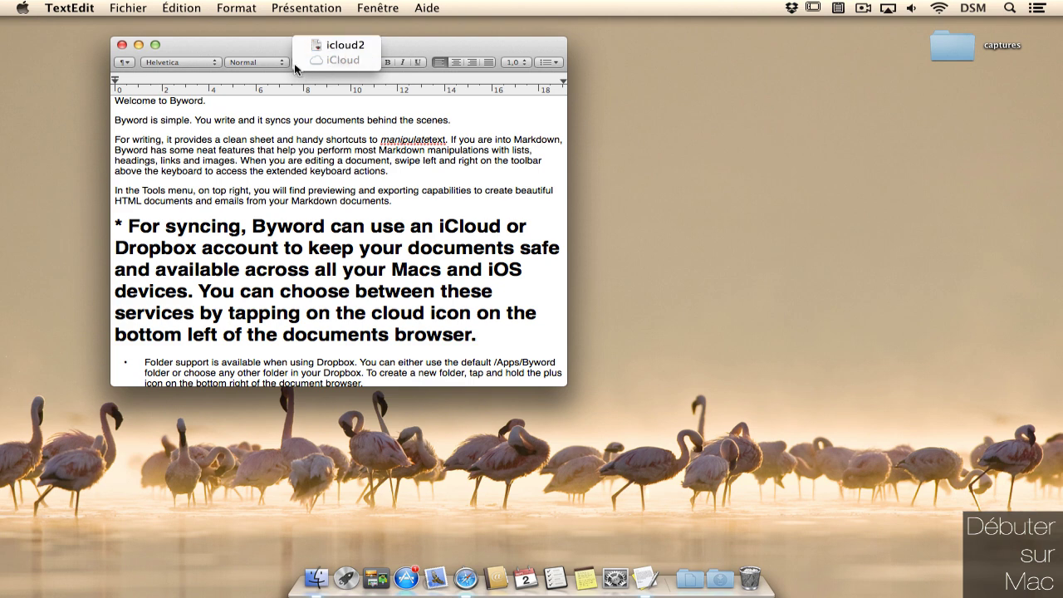
left_click(254, 51)
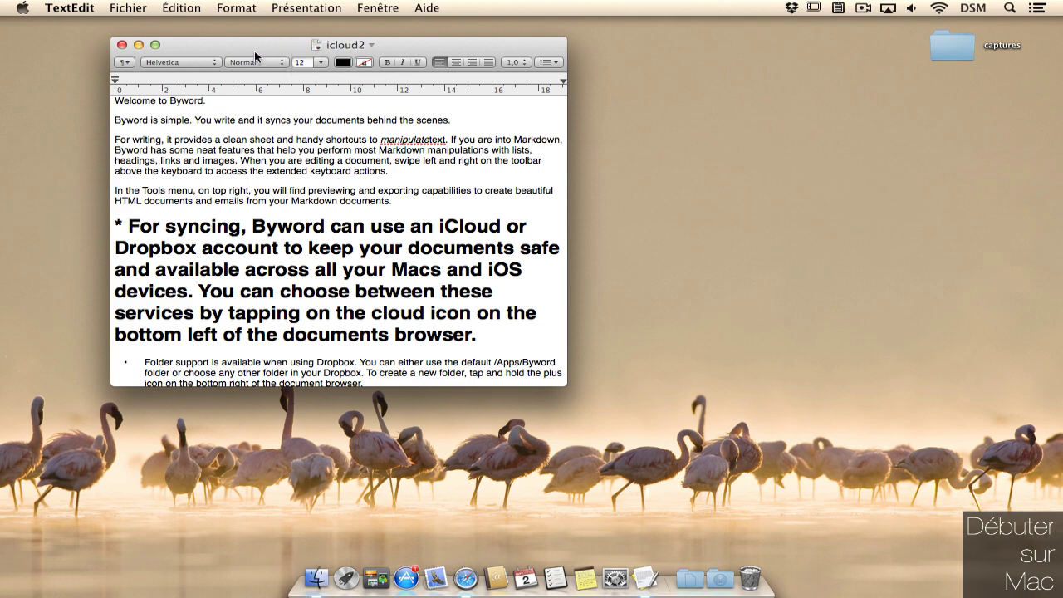
left_click_drag(254, 50, 462, 26)
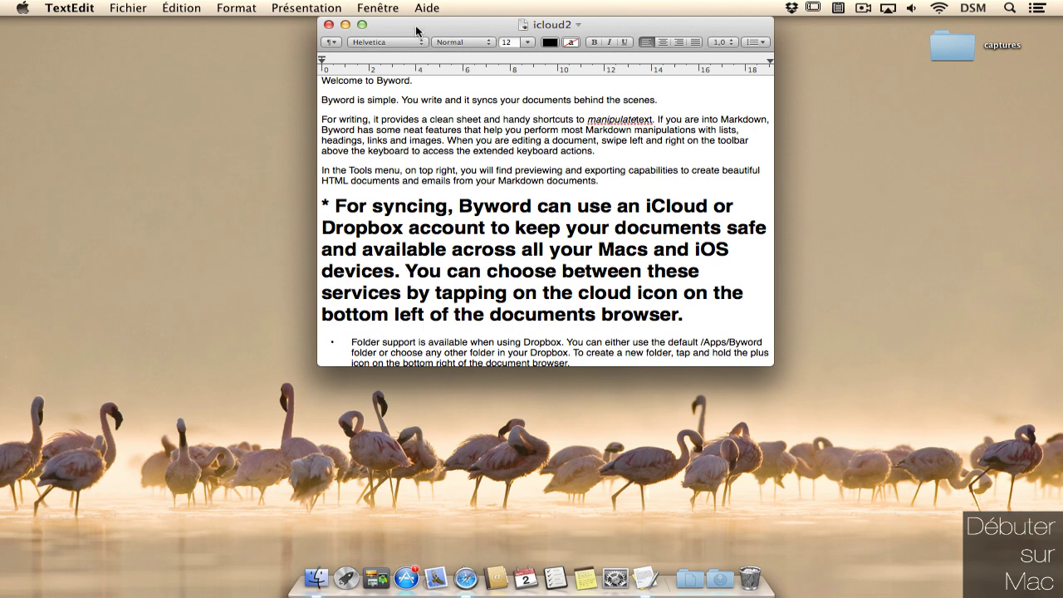
left_click(580, 26)
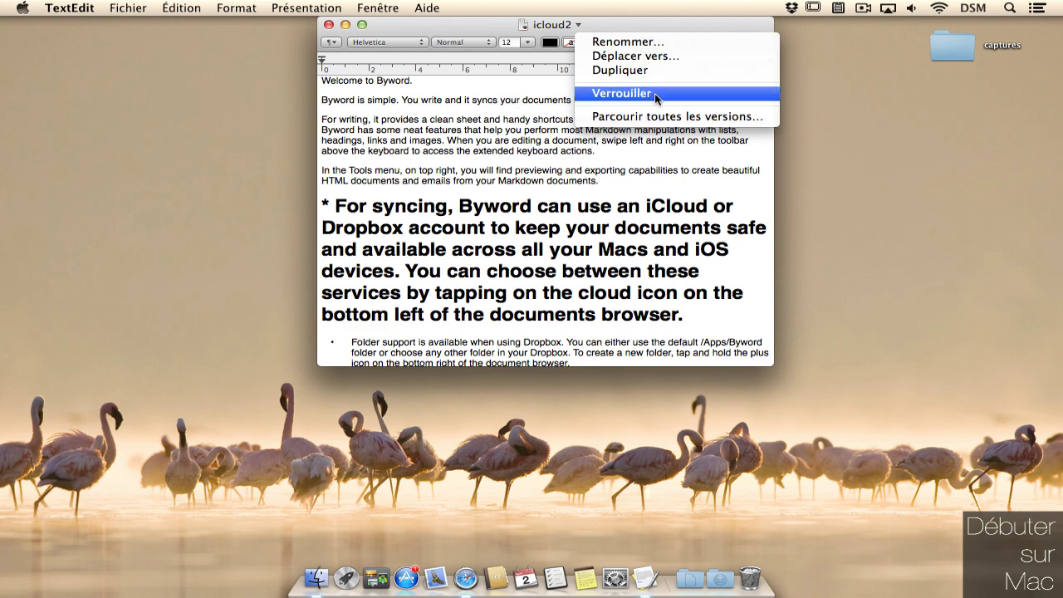
left_click(329, 24)
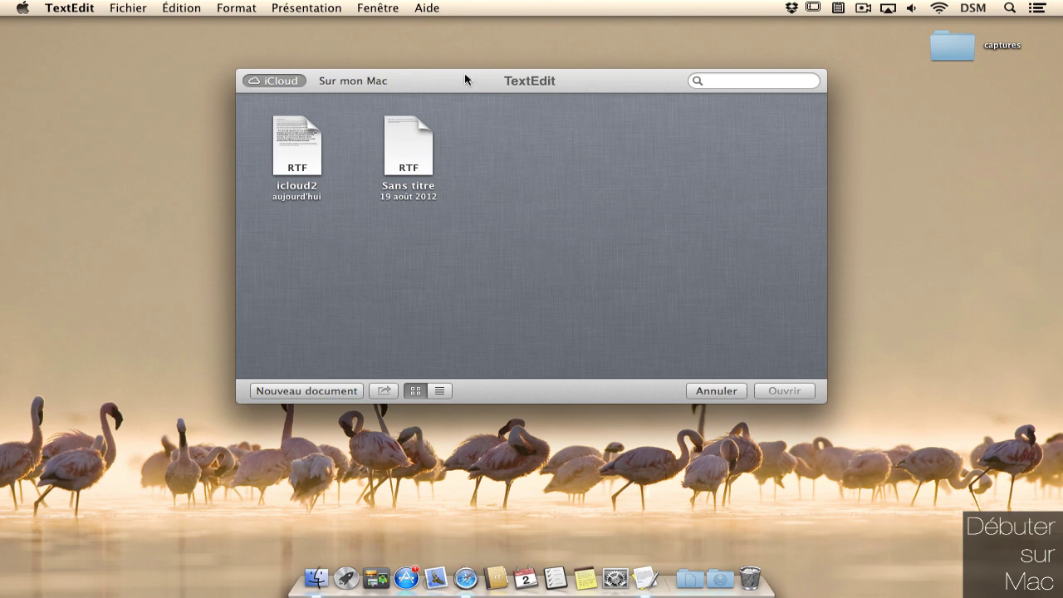
Create a new document with the copied Byword text, save it to Bureau as "sur le bureau" in RTF format, and close it.
left_click(304, 392)
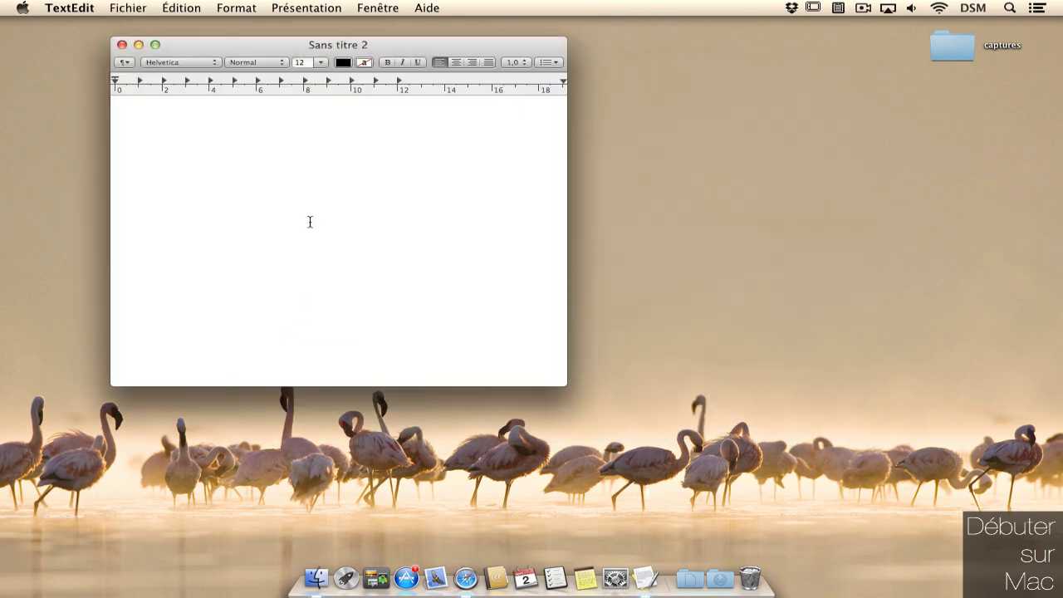
key("cmd+v")
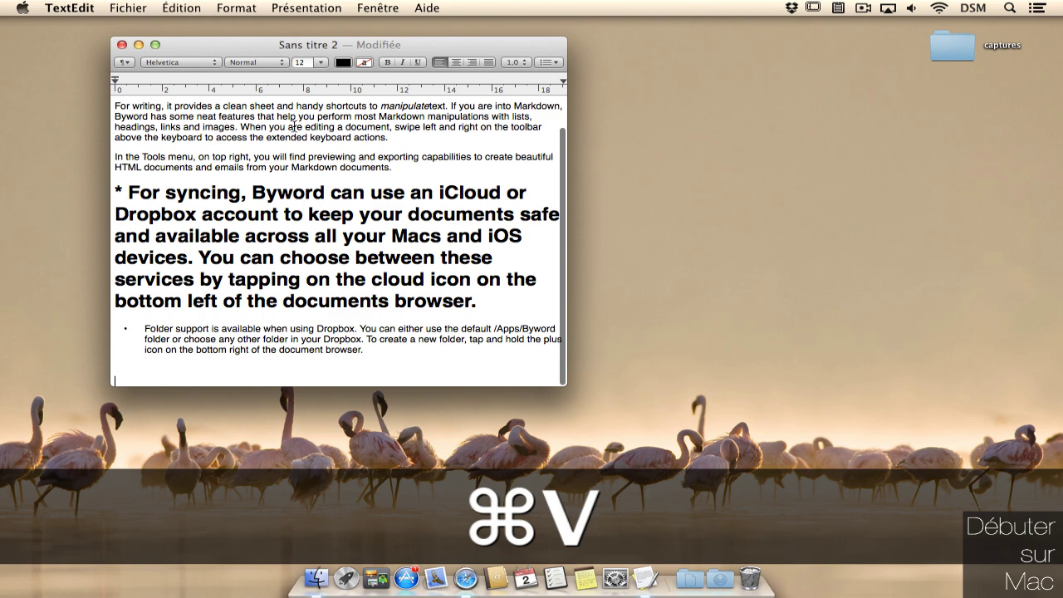
key("super+s")
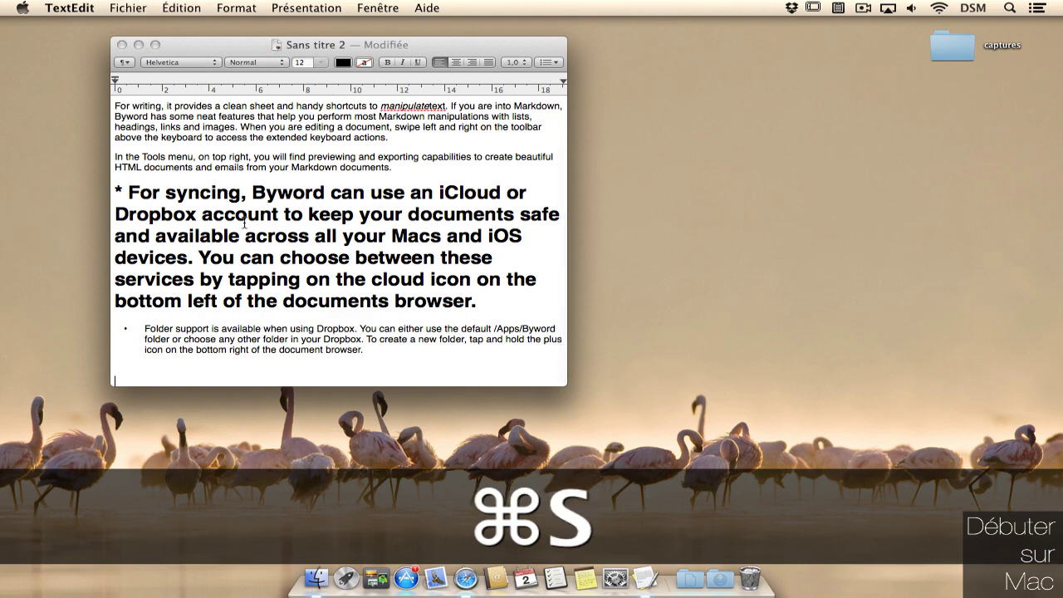
type("sur ")
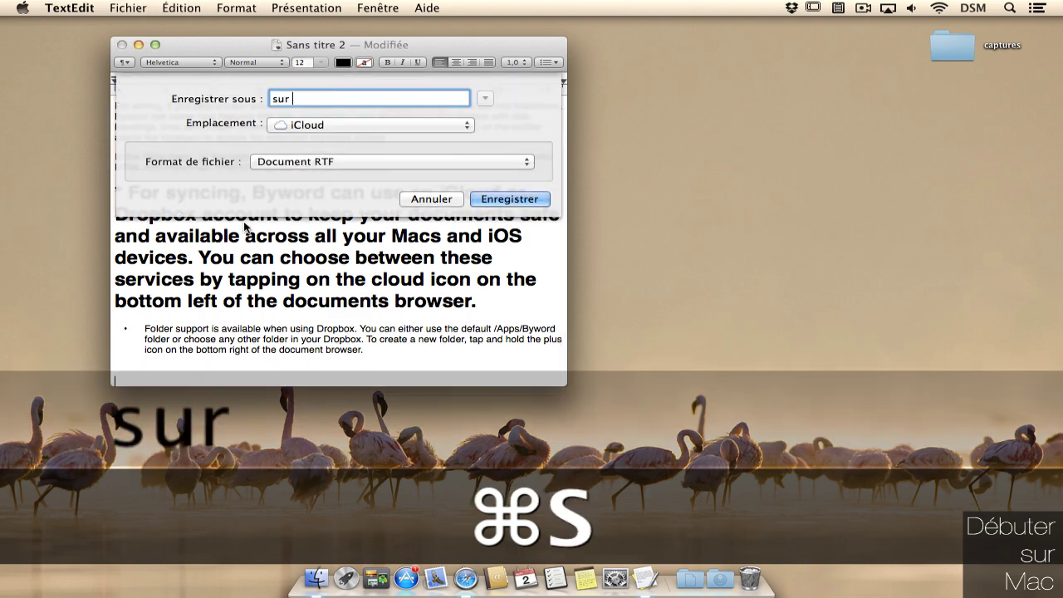
type("le bureau")
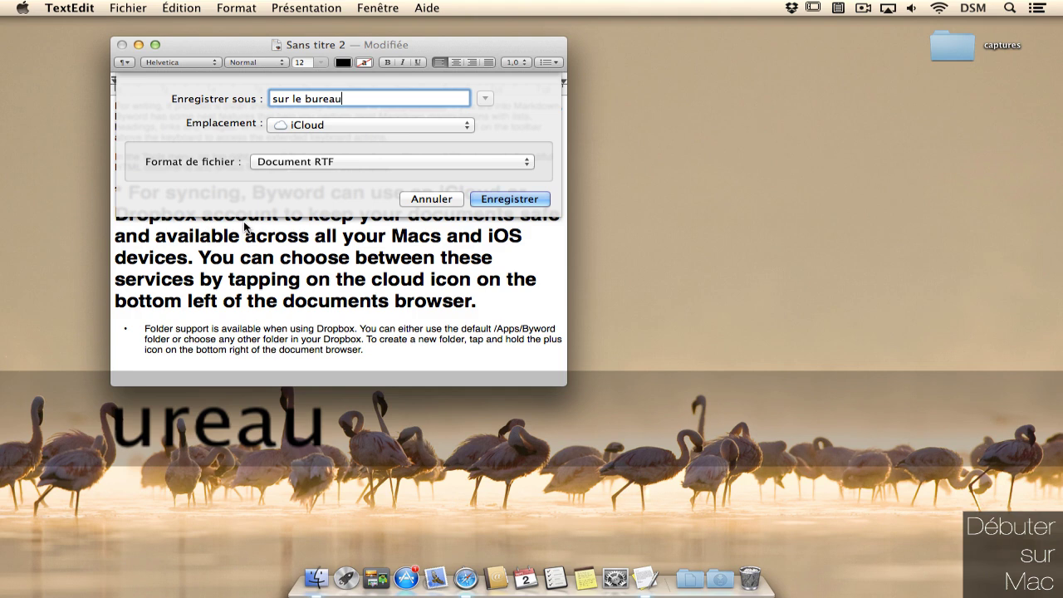
key("super+d")
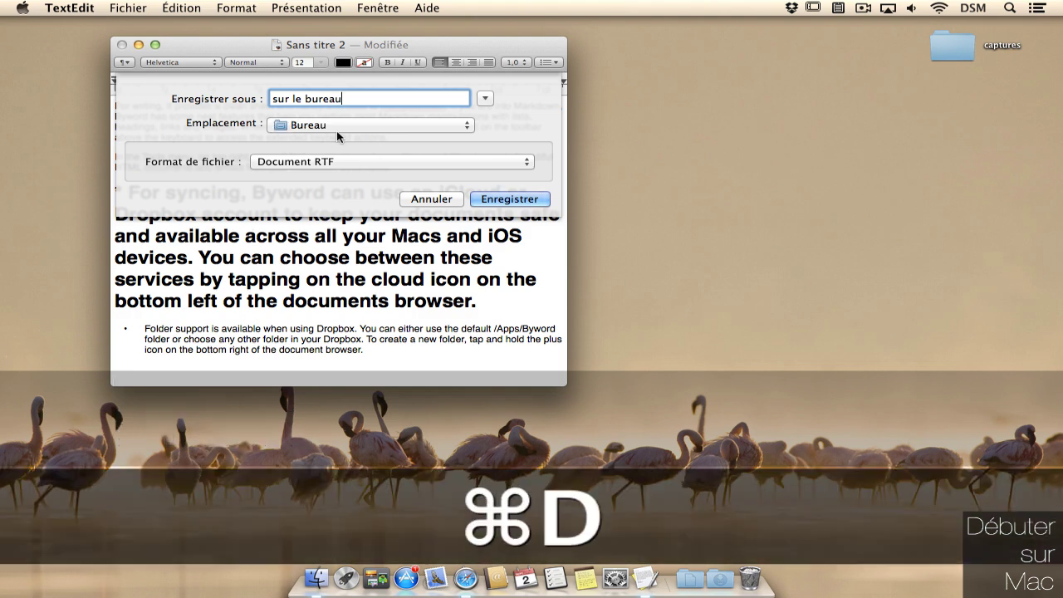
left_click(510, 199)
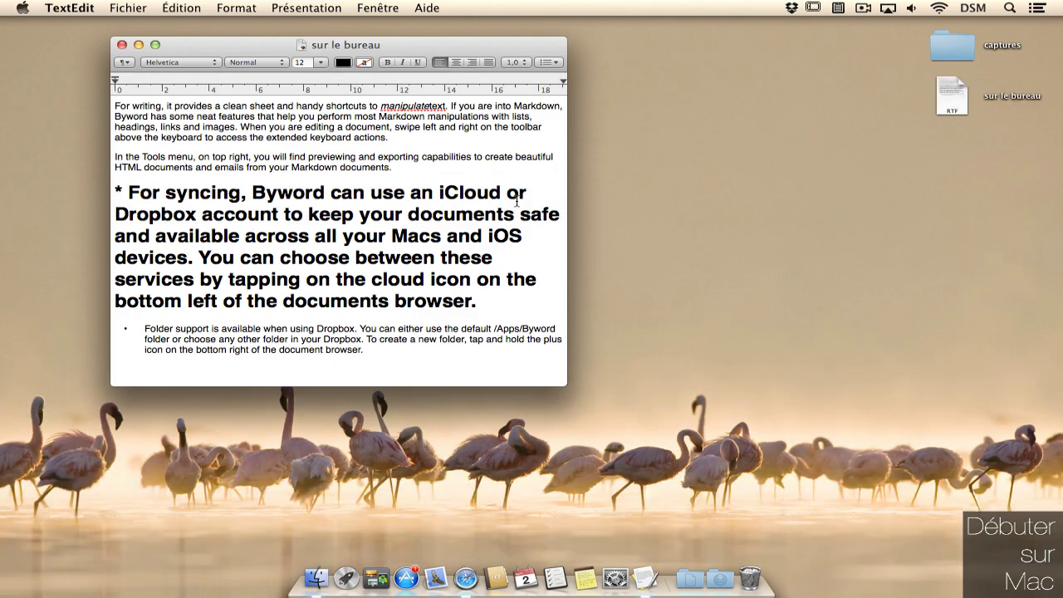
left_click(121, 44)
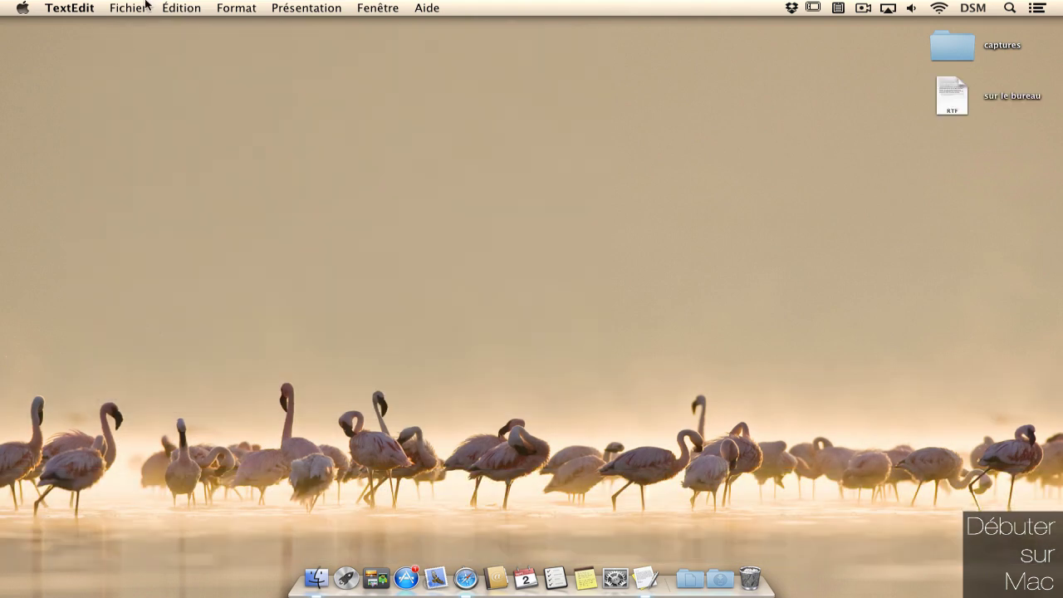
Move the "sur le bureau" file from the desktop into TextEdit's iCloud document browser.
left_click(142, 7)
left_click(150, 44)
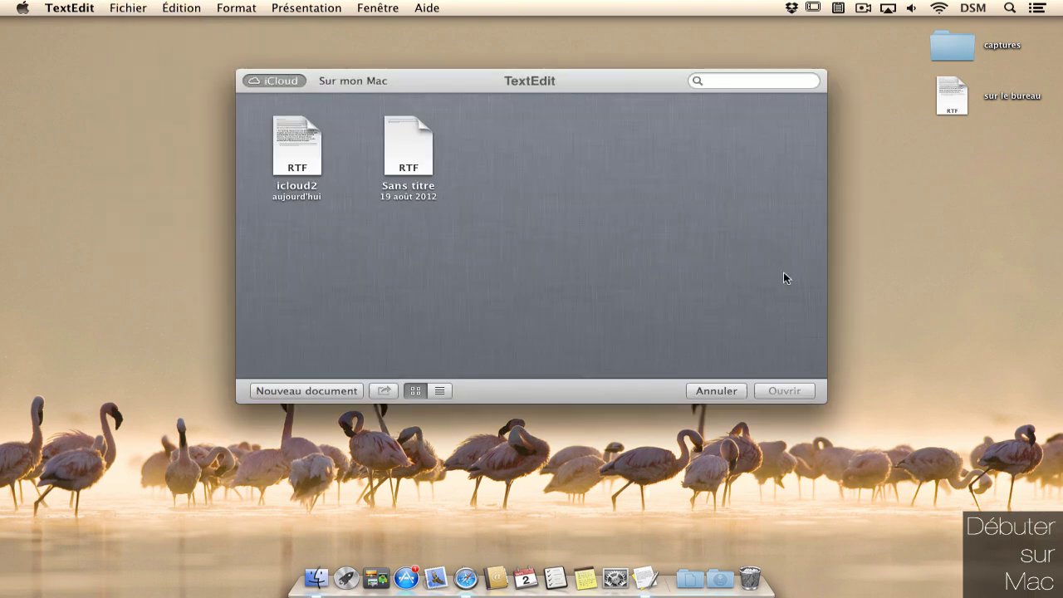
left_click(949, 109)
left_click_drag(949, 108, 523, 172)
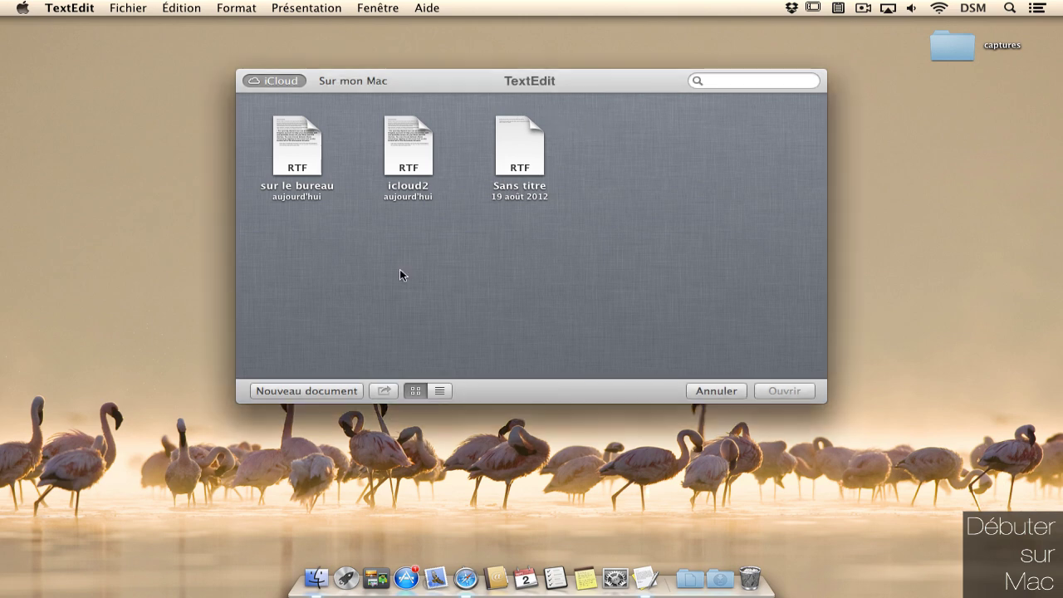
Group Sans titre and icloud2 into an iCloud folder and name it "Dossier de textedit".
left_click_drag(528, 156, 413, 156)
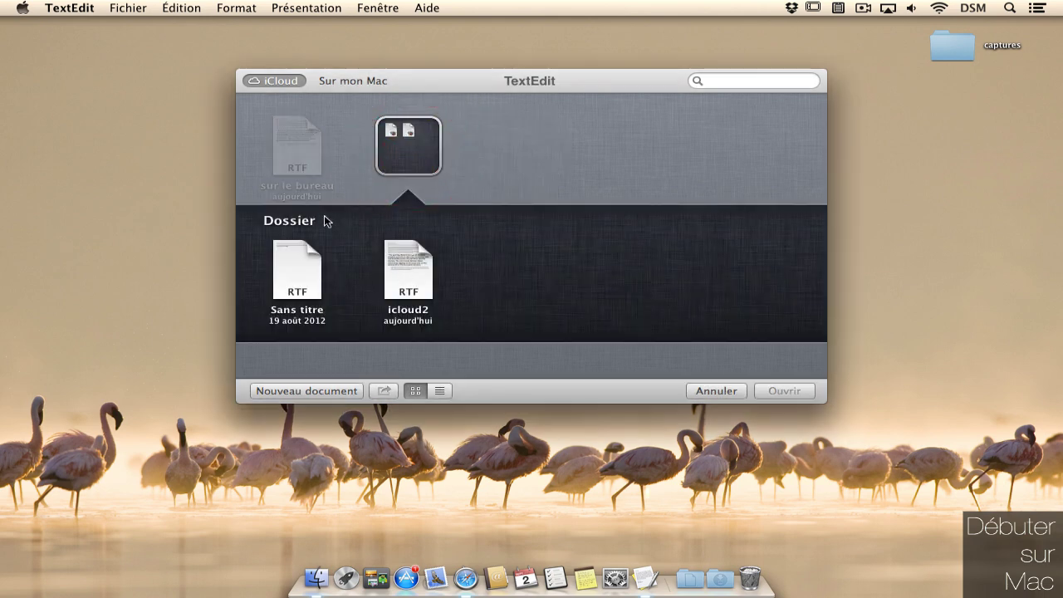
left_click(304, 223)
left_click(315, 220)
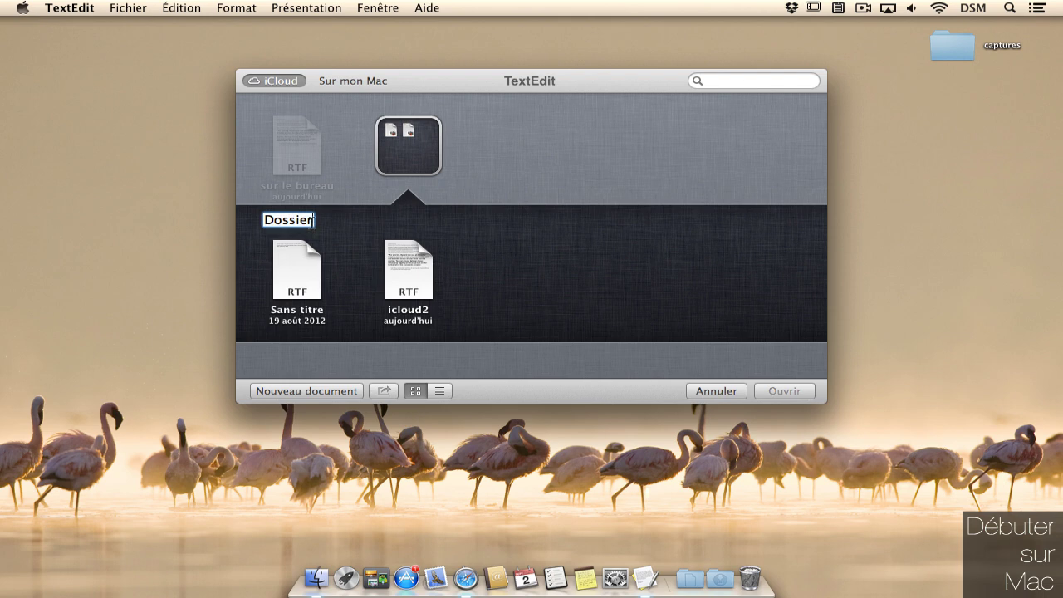
type("de textedit")
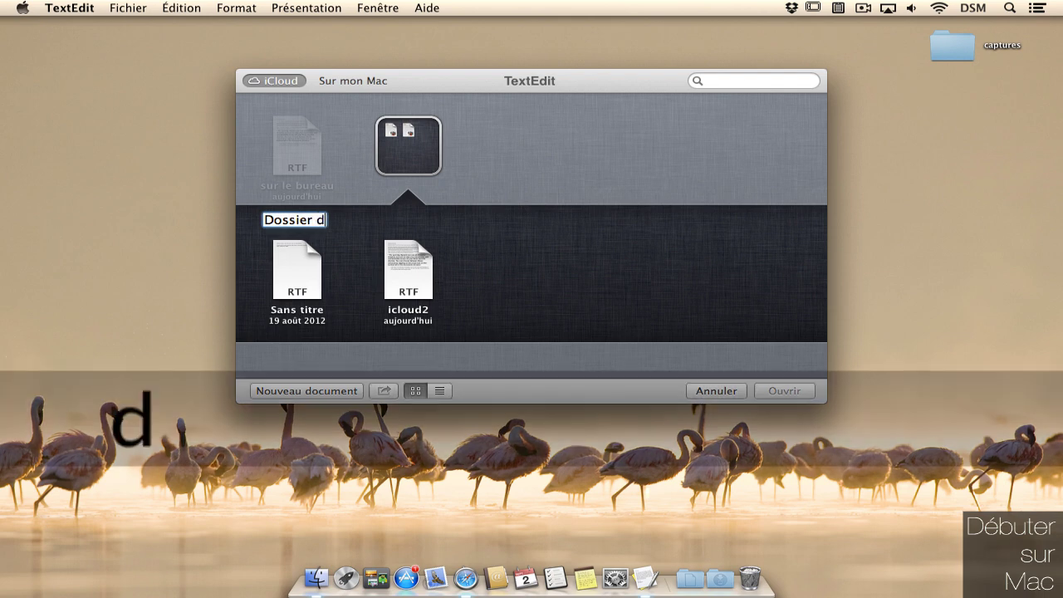
left_click(549, 140)
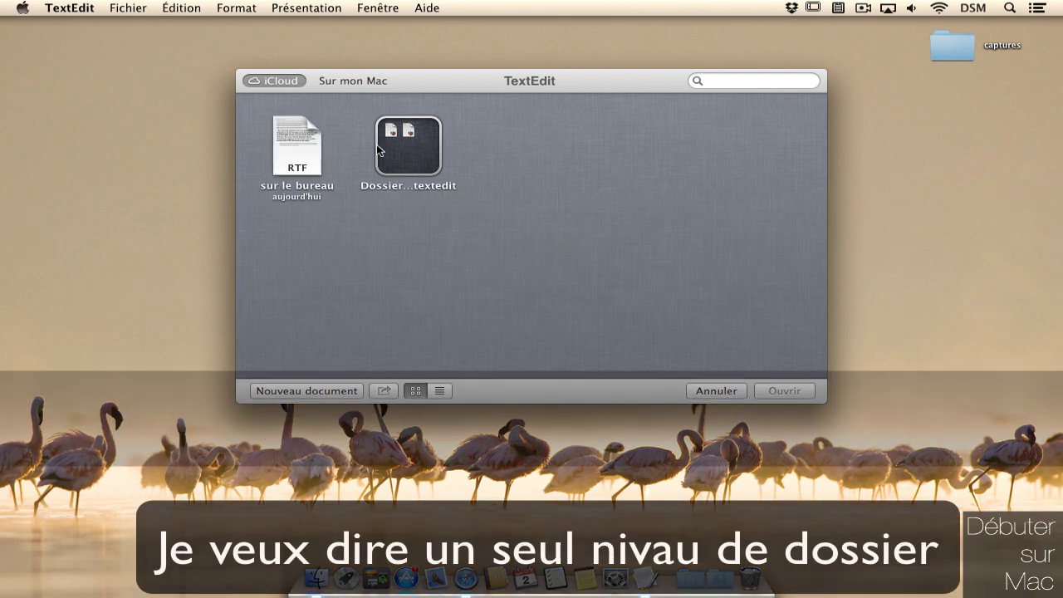
View the contents of the "Dossier de textedit" folder and take Sans titre and icloud2 out of it.
left_click(379, 143)
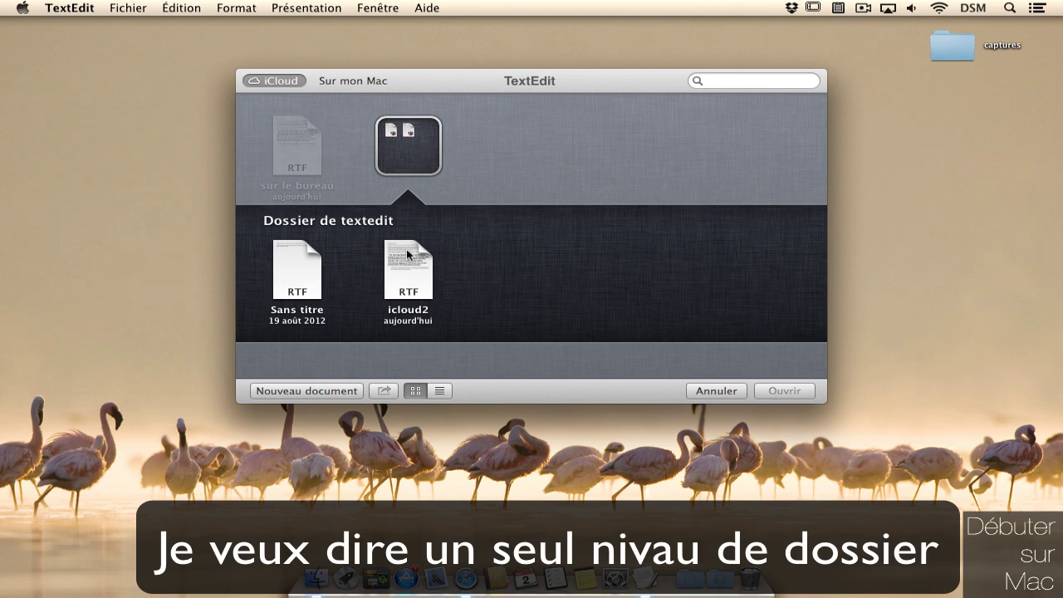
left_click(565, 140)
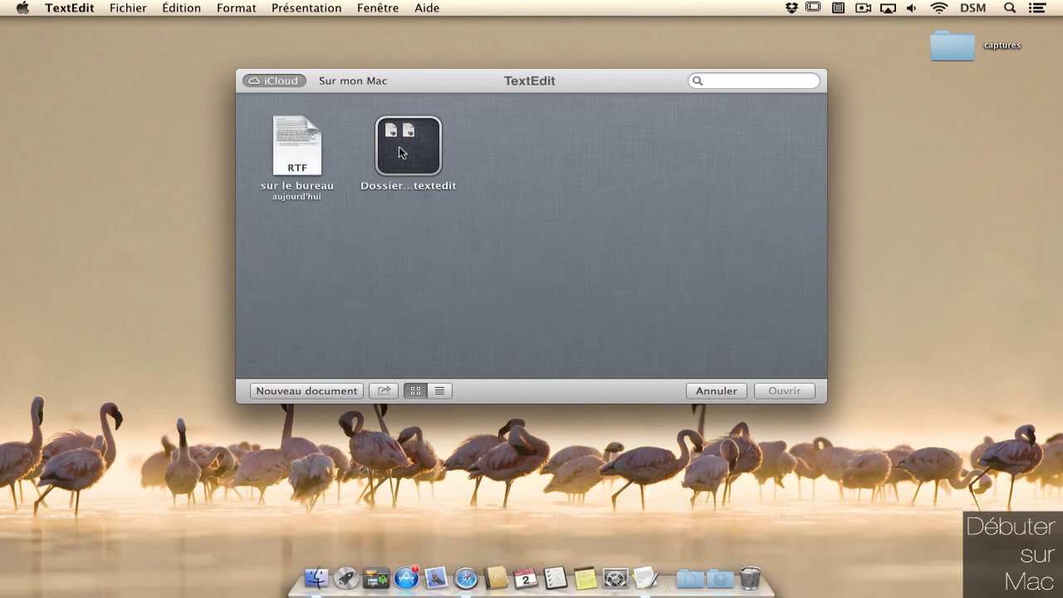
left_click(399, 146)
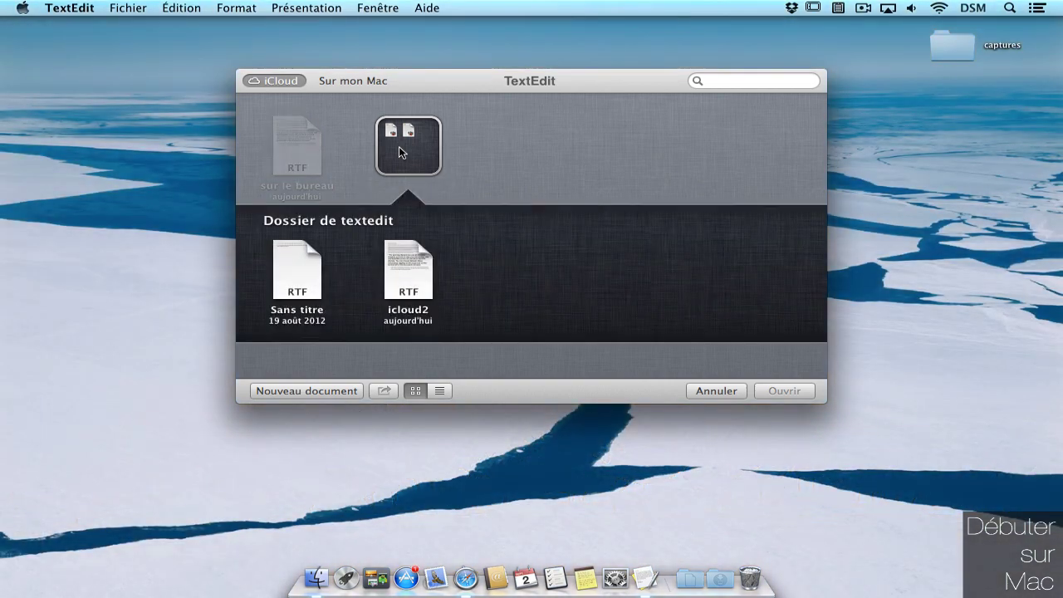
left_click_drag(297, 267, 529, 158)
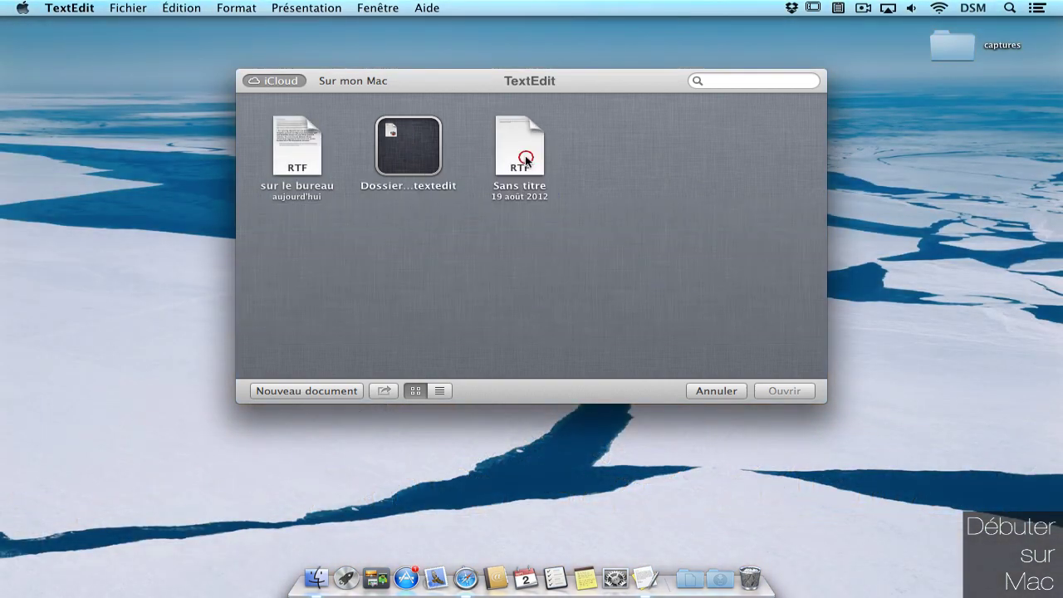
left_click(410, 150)
left_click_drag(297, 267, 636, 154)
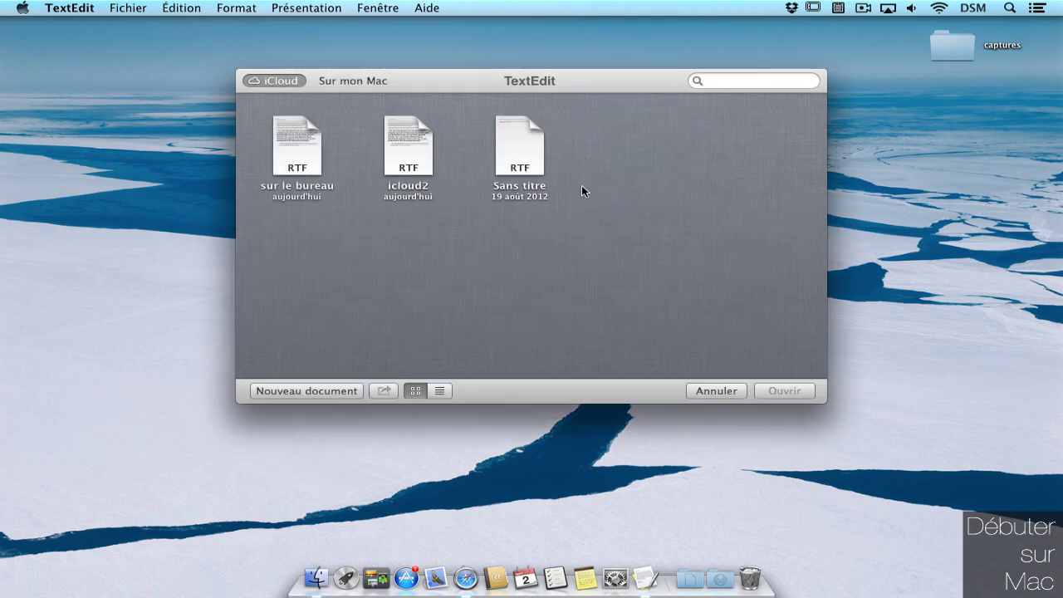
Group Sans titre and icloud2 into a new iCloud folder, keeping its default name Dossier, and close the folder.
left_click_drag(536, 163, 430, 155)
left_click(509, 157)
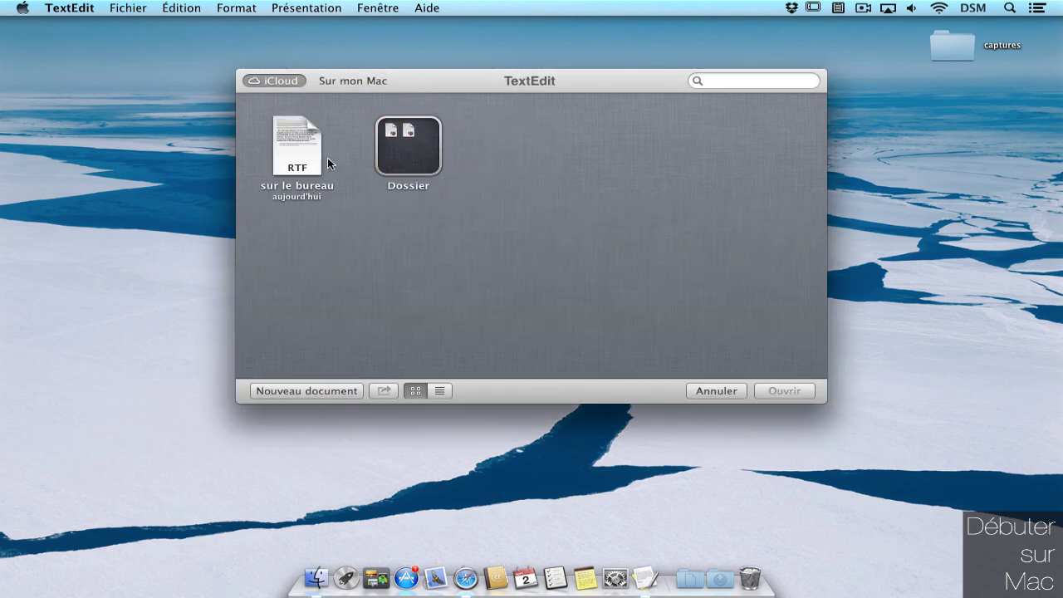
Create a document reading "blabla et vice versa" and save it in the iCloud folder Dossier as "dans le dossier".
left_click(295, 391)
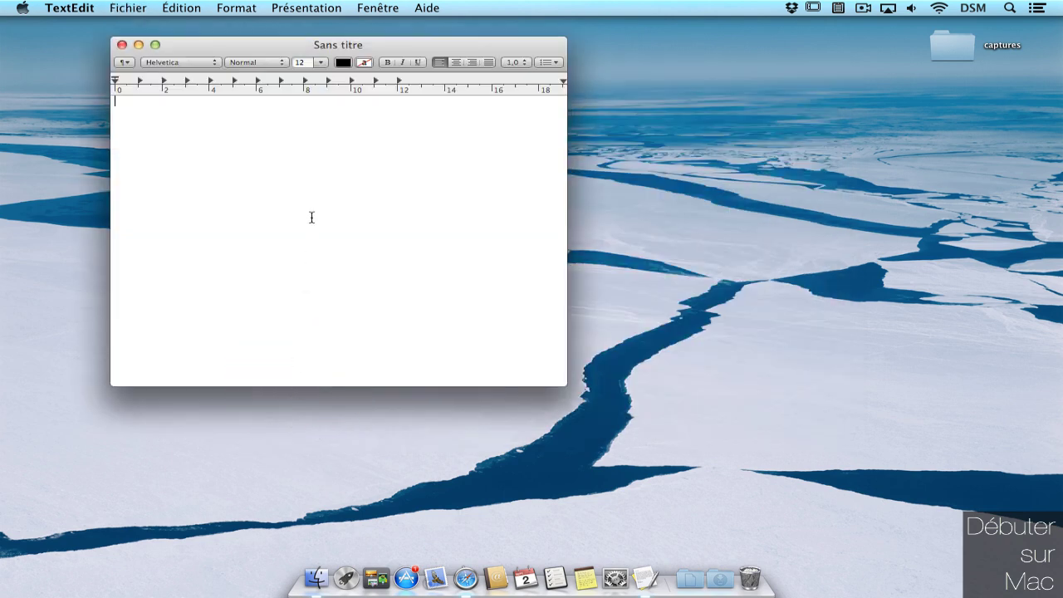
key("super+Down")
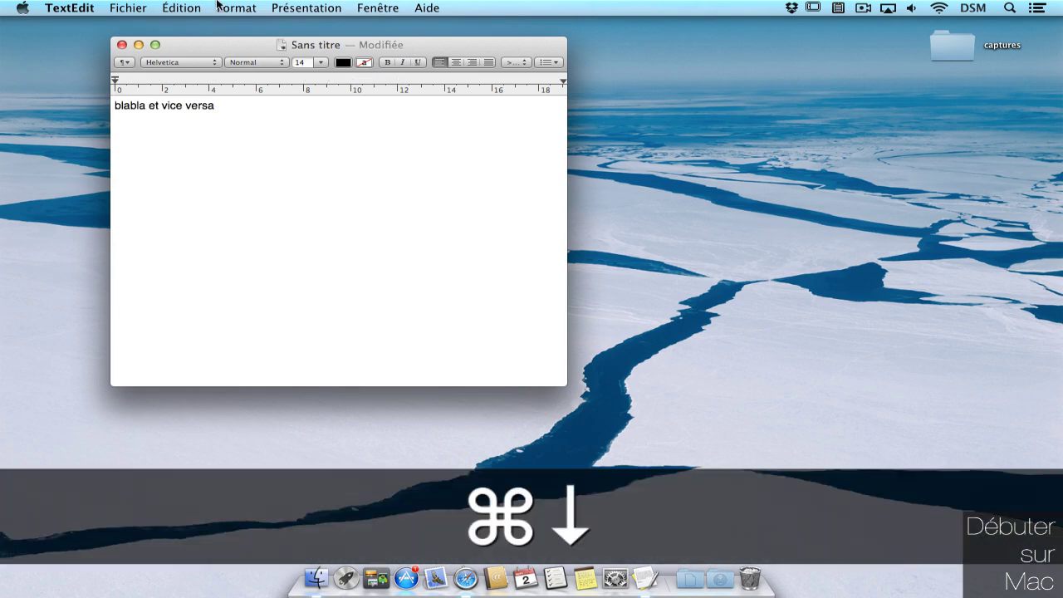
key("super+s")
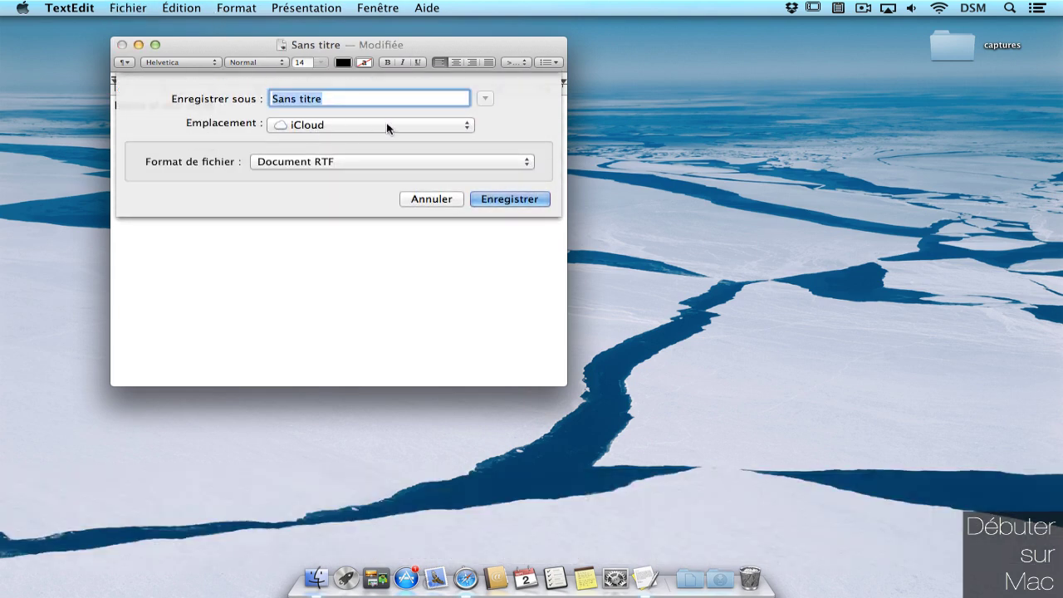
left_click(466, 125)
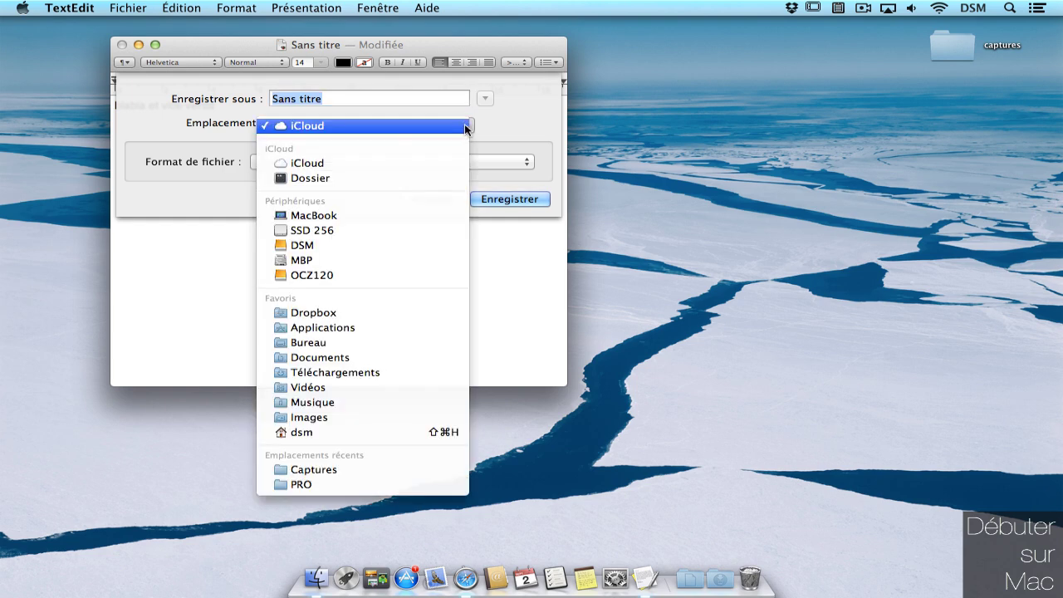
left_click(321, 179)
type("dans le dossier")
key("Return")
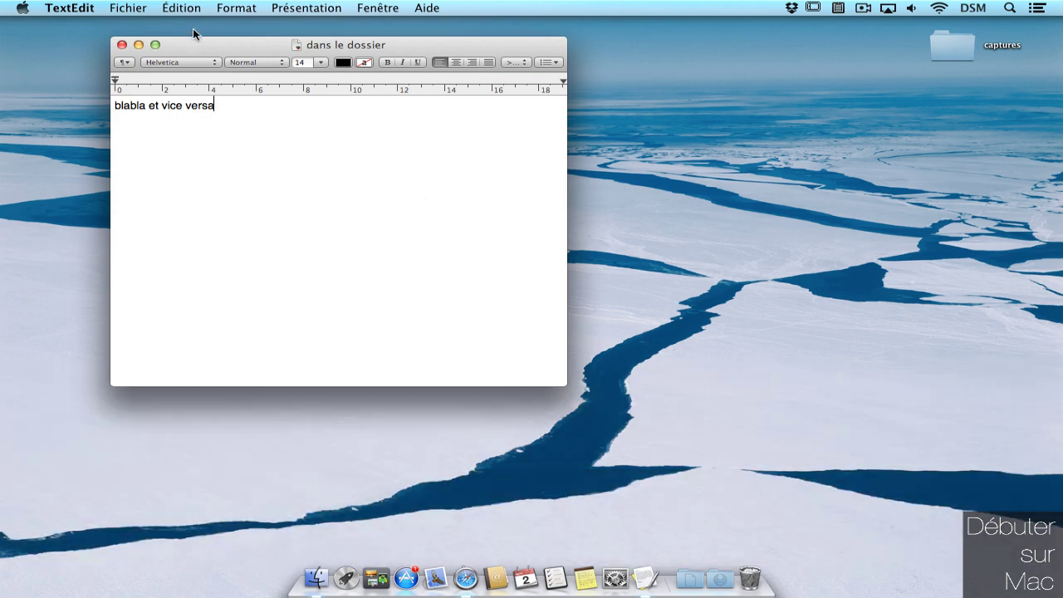
Check the Dossier folder in TextEdit's iCloud document browser after the save.
left_click(137, 8)
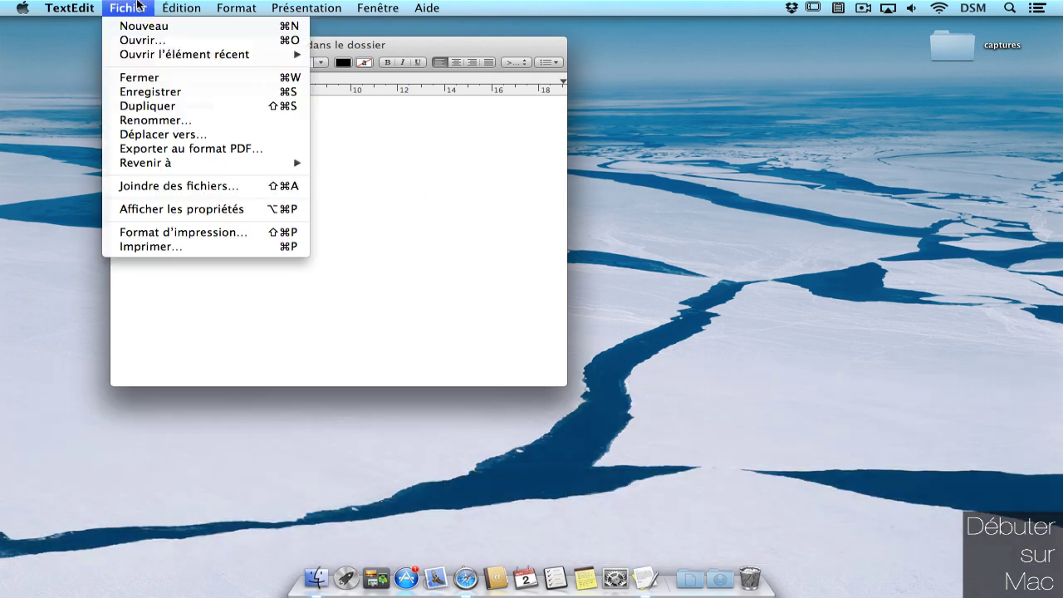
left_click(150, 44)
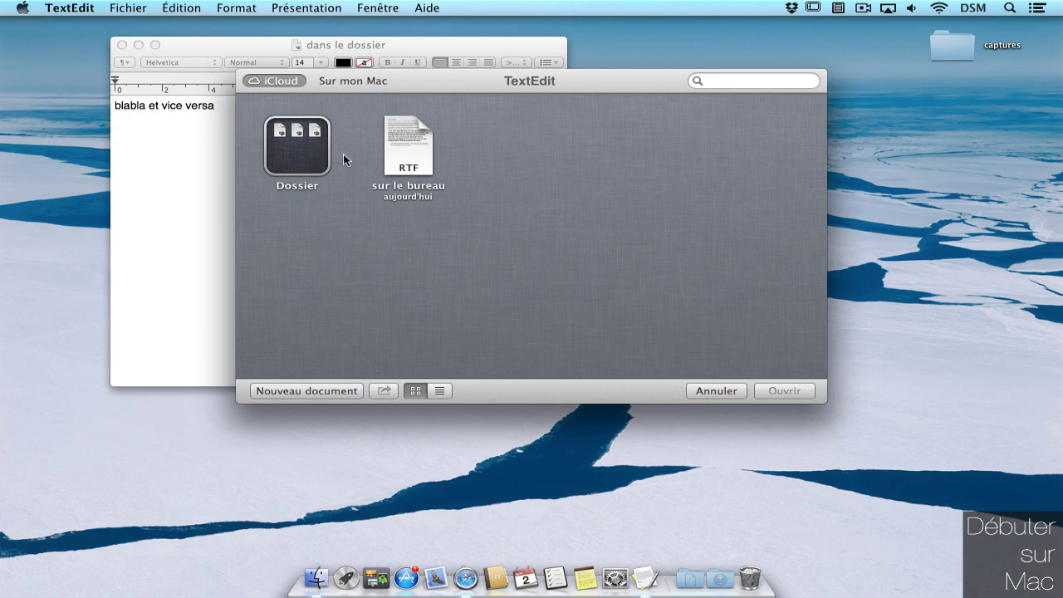
left_click(327, 269)
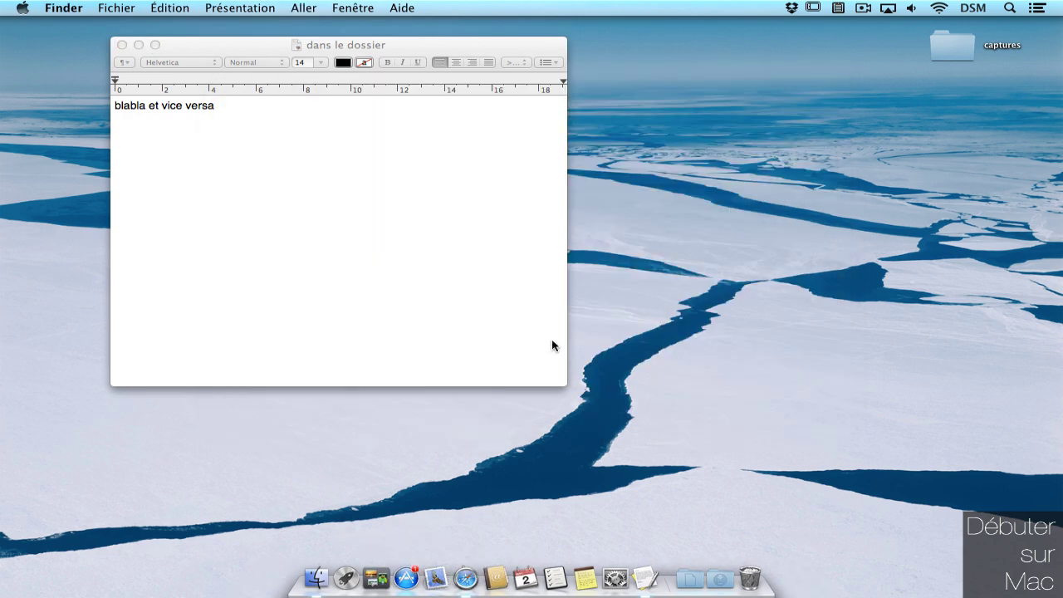
Launch Aperçu, show its iCloud document browser, and move that window lower on the desktop.
key("super+space")
type("ap")
key("Down")
key("Return")
key("super+o")
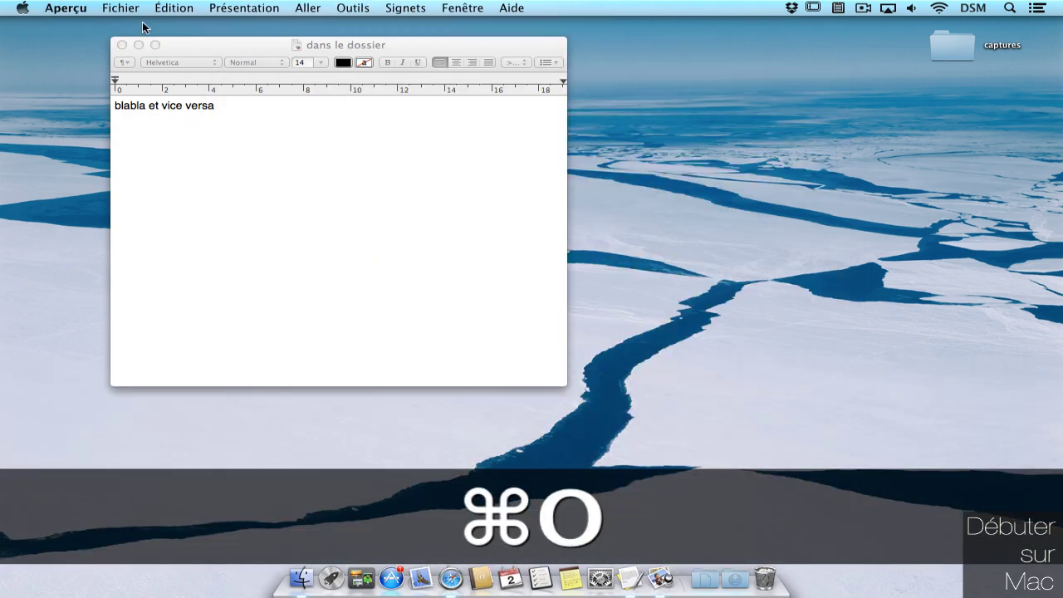
left_click(483, 160)
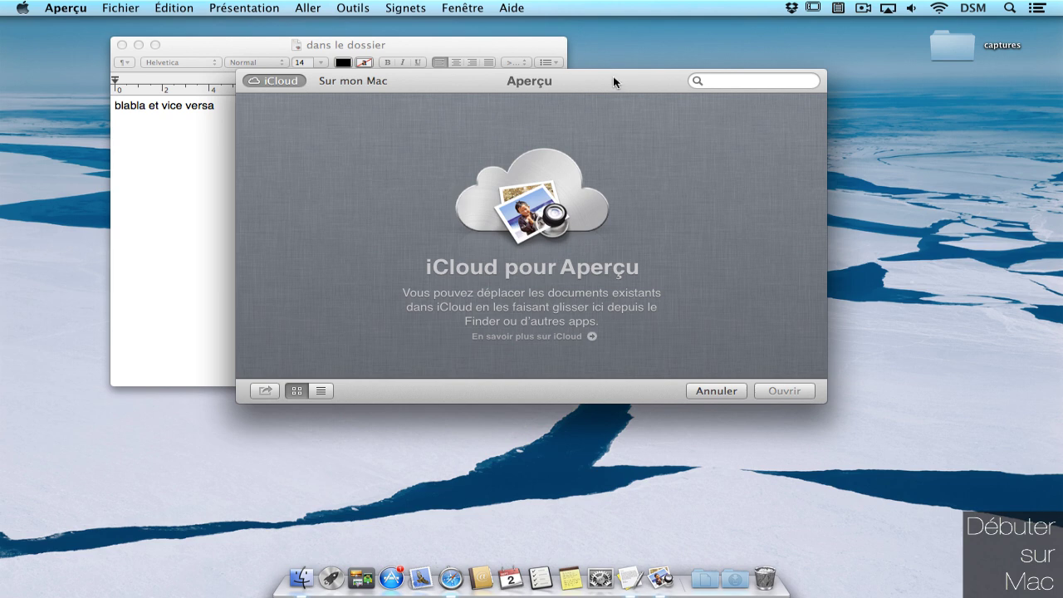
left_click_drag(613, 81, 603, 174)
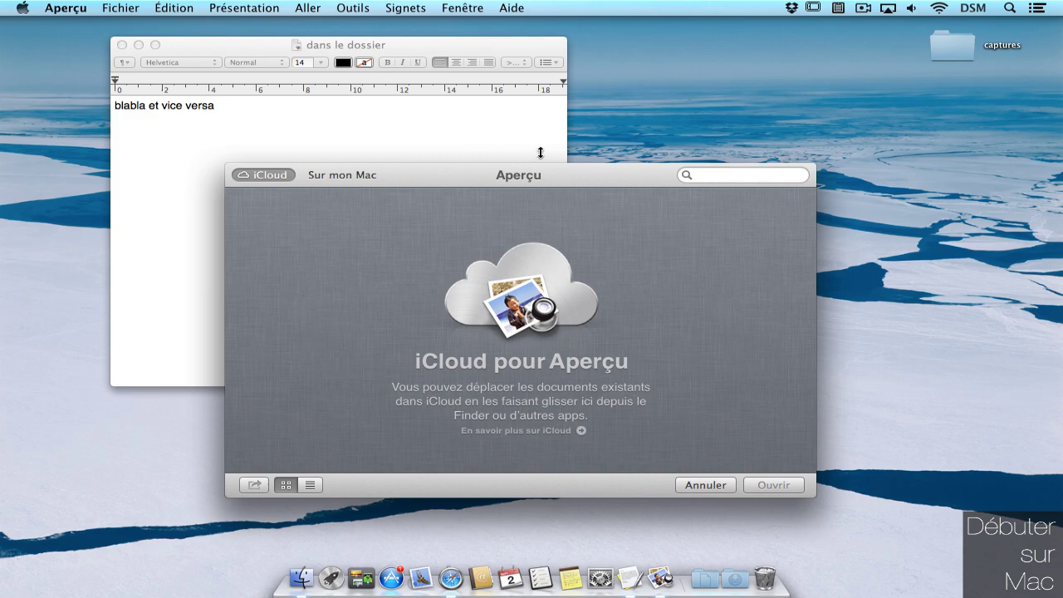
Switch to Finder and open the Mobile Documents folder inside the user's hidden Bibliothèque folder.
left_click(298, 582)
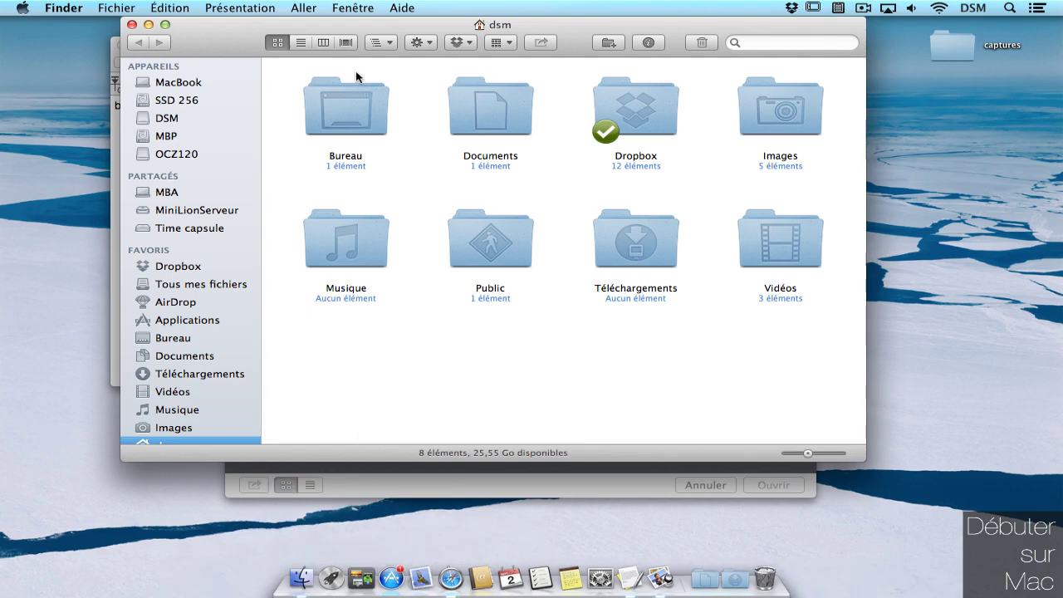
left_click(304, 8)
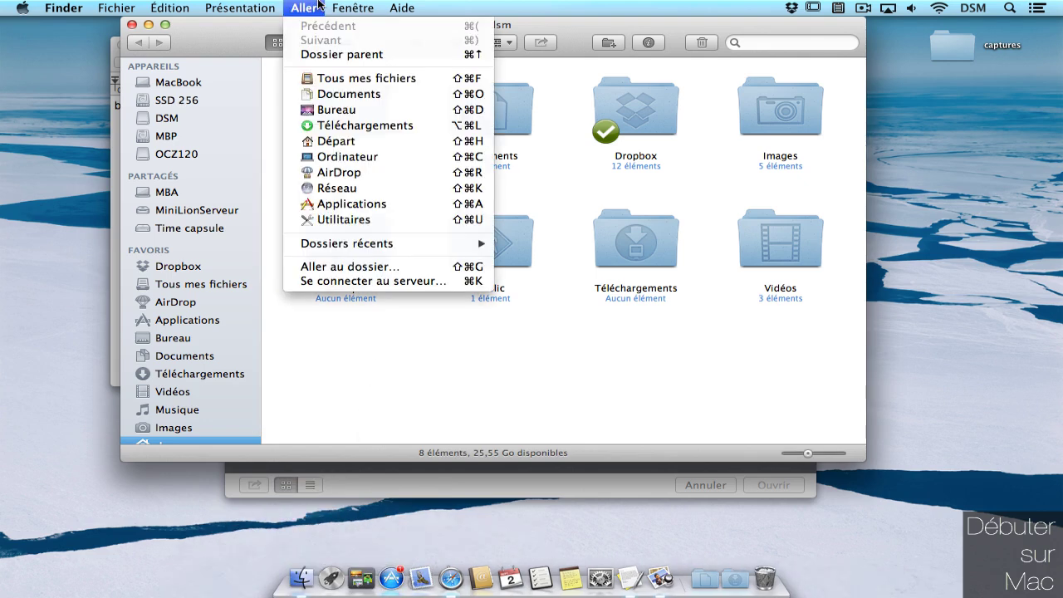
key("alt")
left_click(340, 160, "alt")
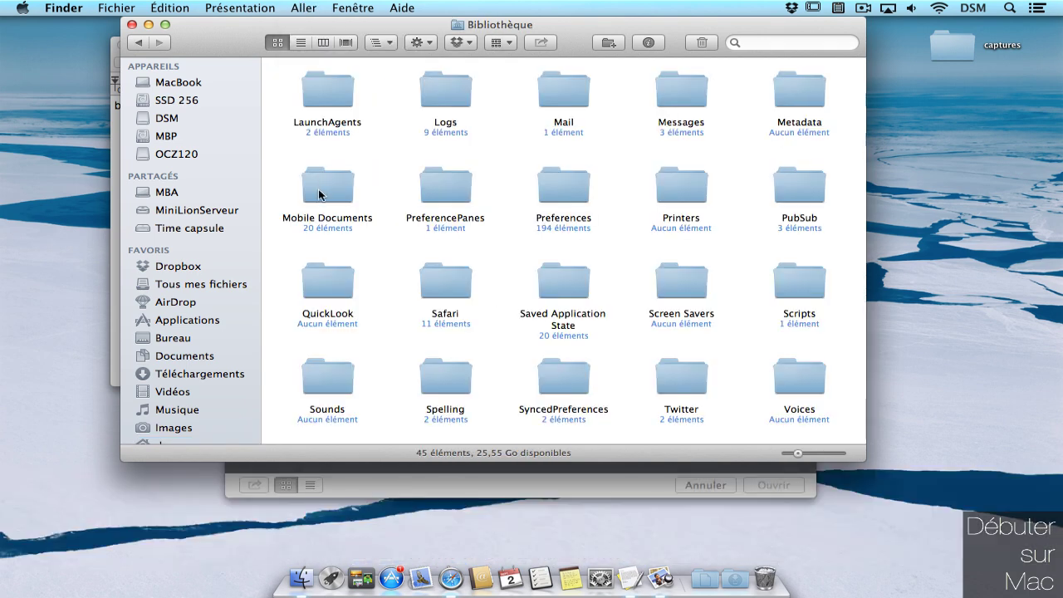
double_click(319, 193)
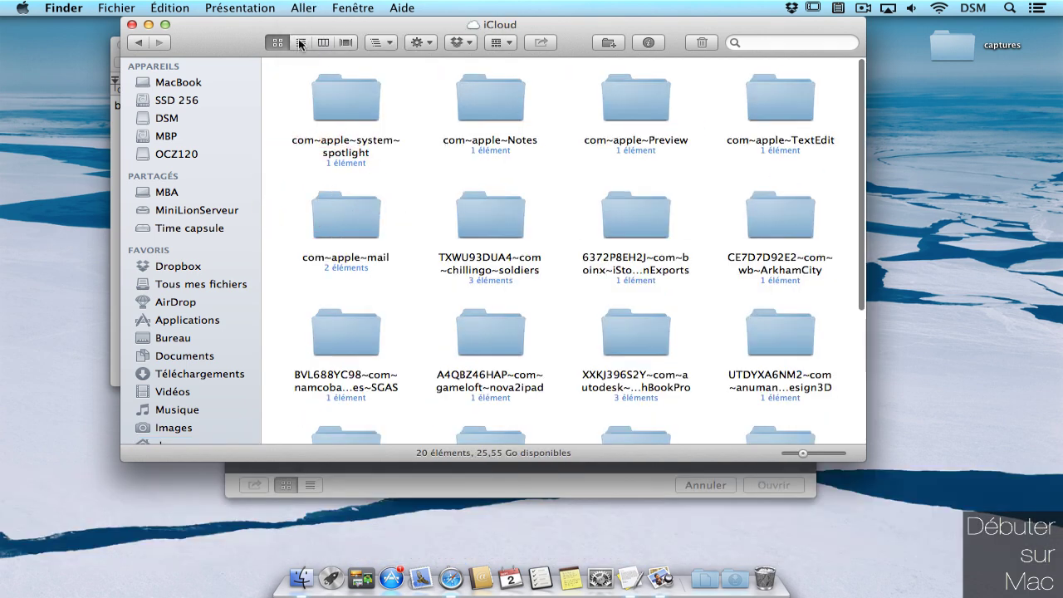
List the iCloud folder's contents with a wider name column and expand com~apple~TextEdit through Documents to Dossier.
left_click(301, 43)
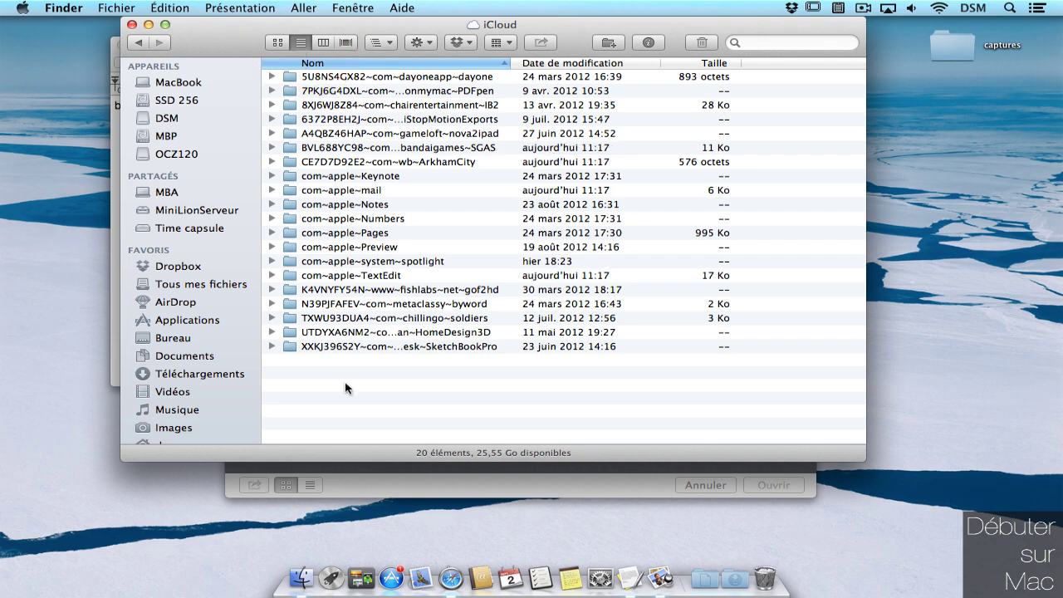
double_click(510, 63)
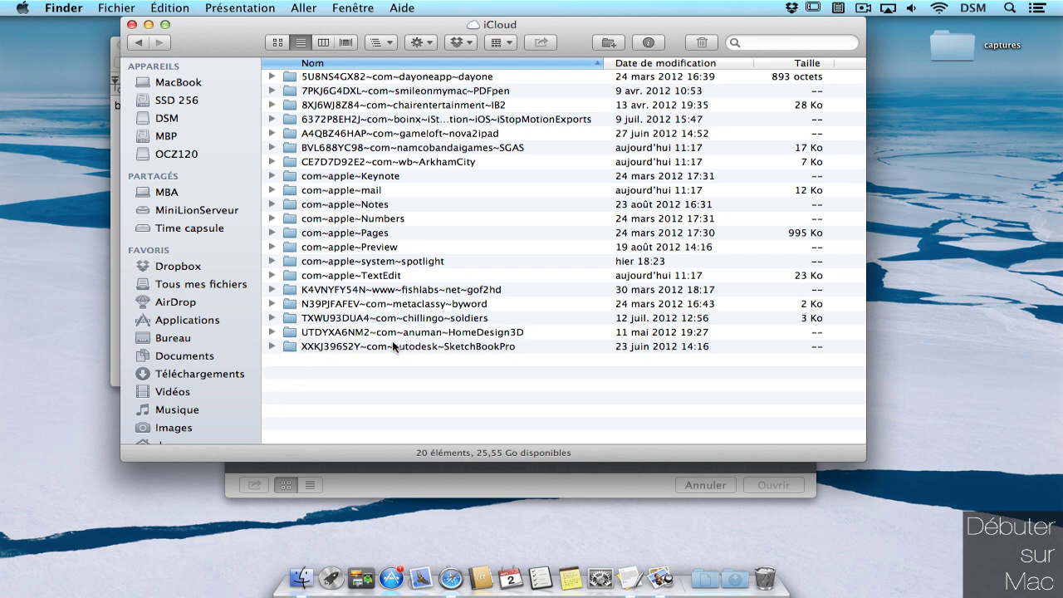
left_click(272, 219)
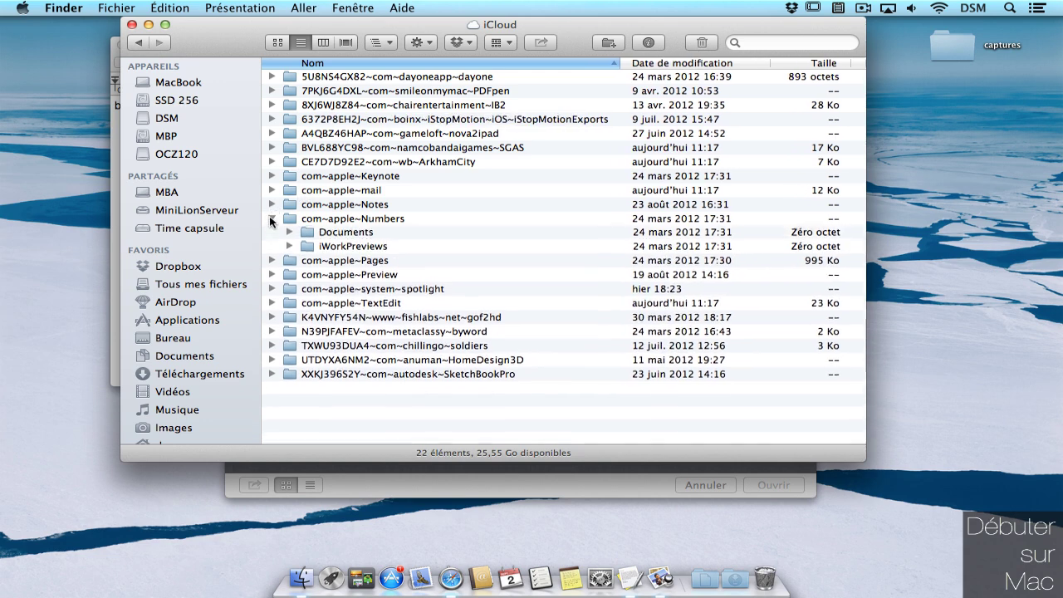
left_click(272, 219)
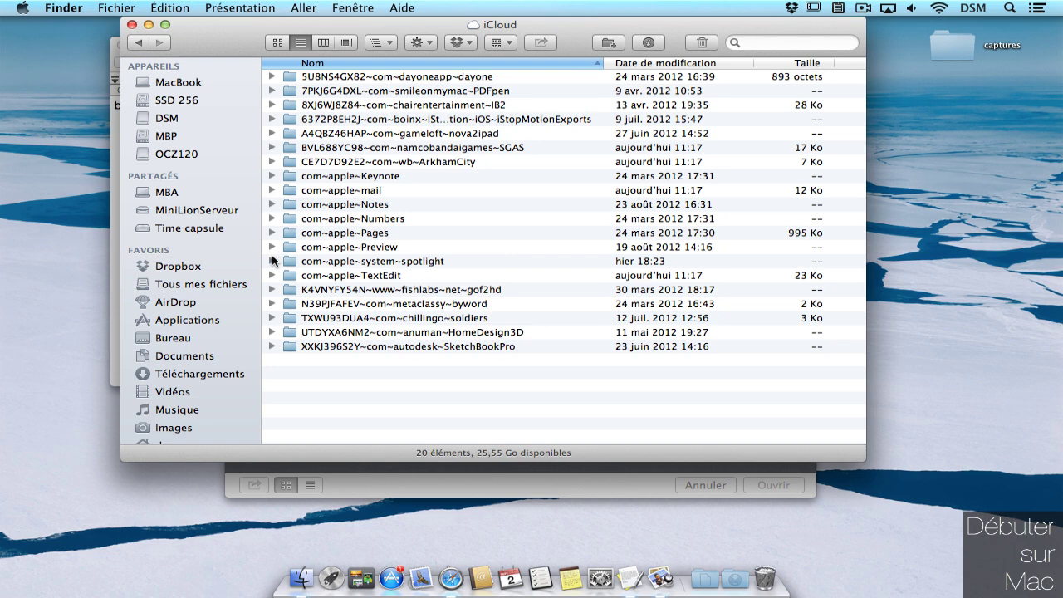
left_click(271, 275)
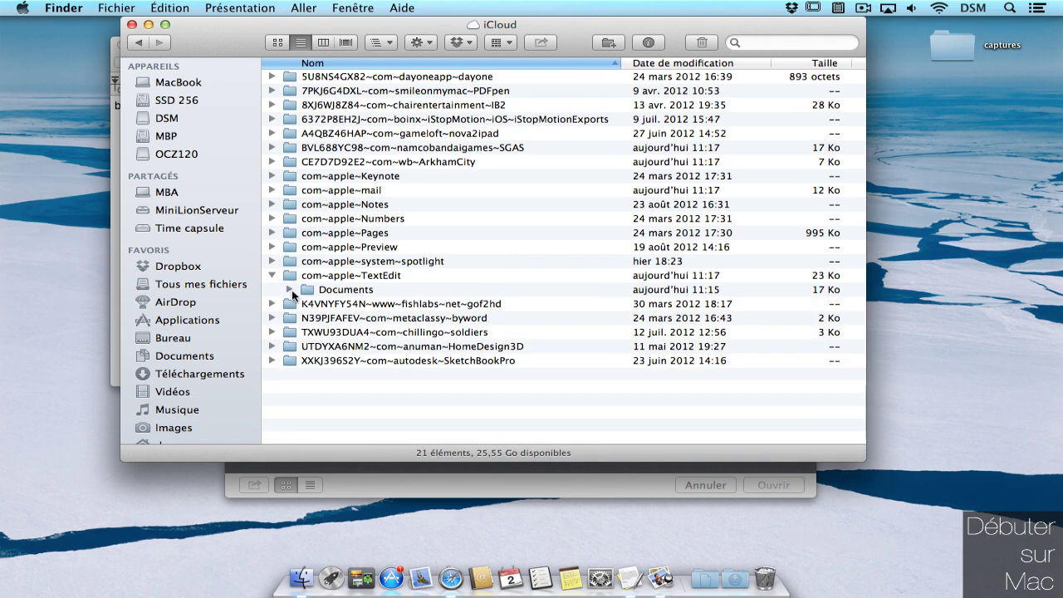
left_click(290, 289)
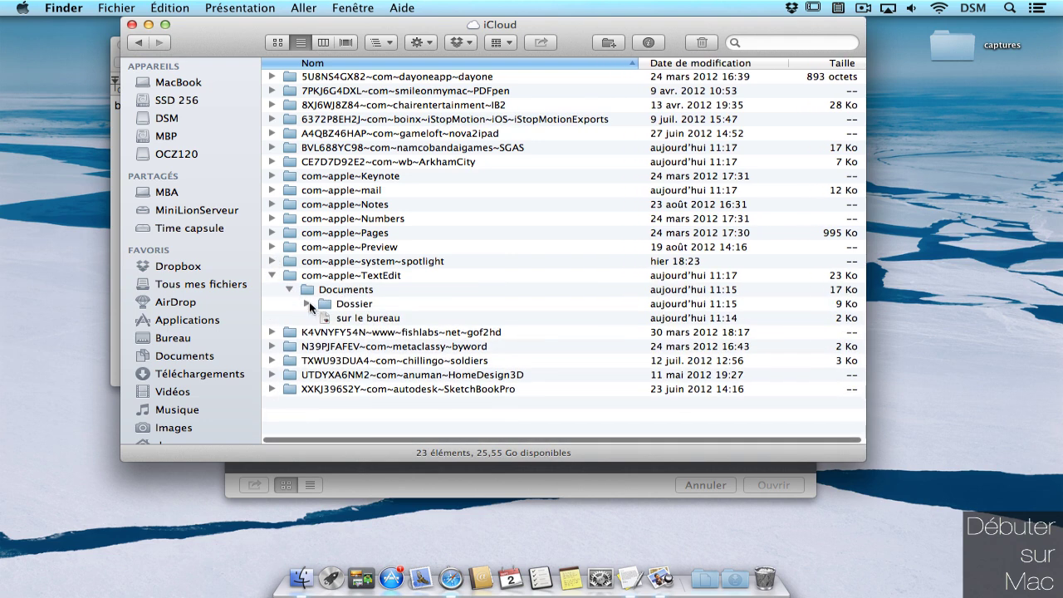
left_click(307, 304)
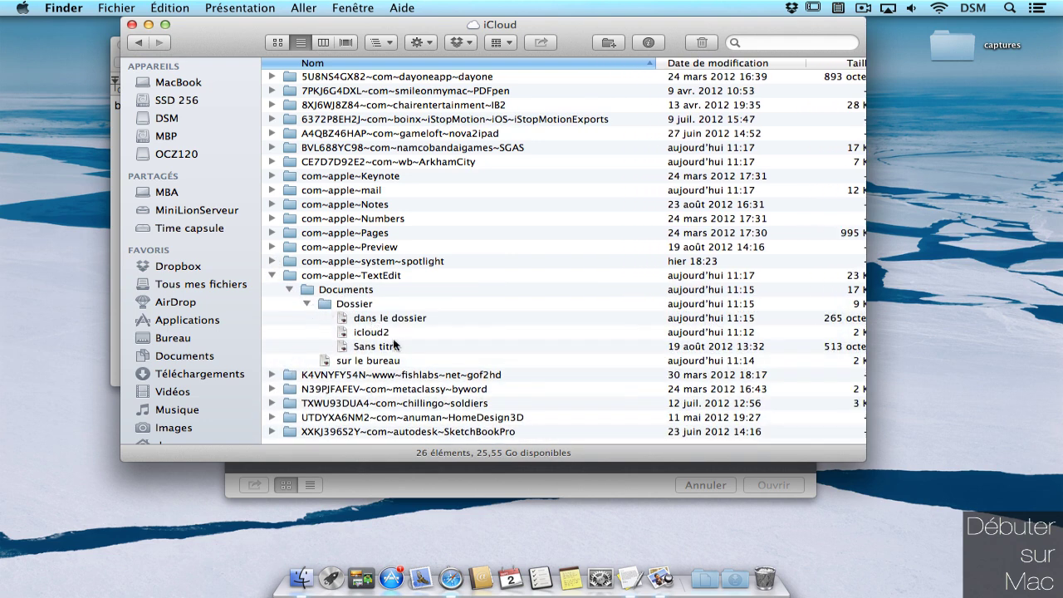
Try to move the file "dans le dossier" out of the iCloud folder Dossier onto the desktop.
left_click_drag(342, 319, 937, 209)
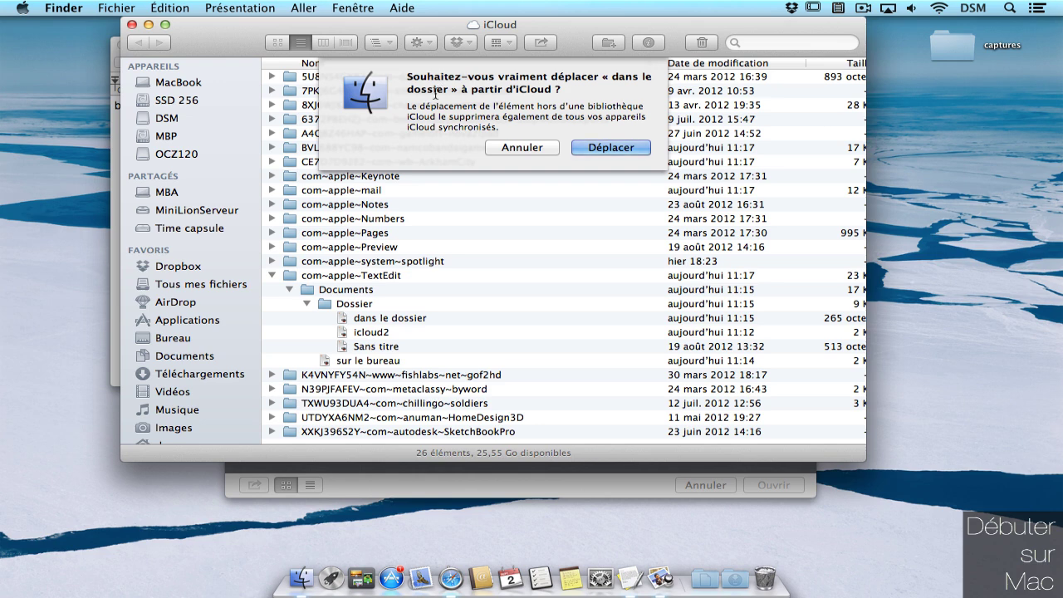
left_click(531, 148)
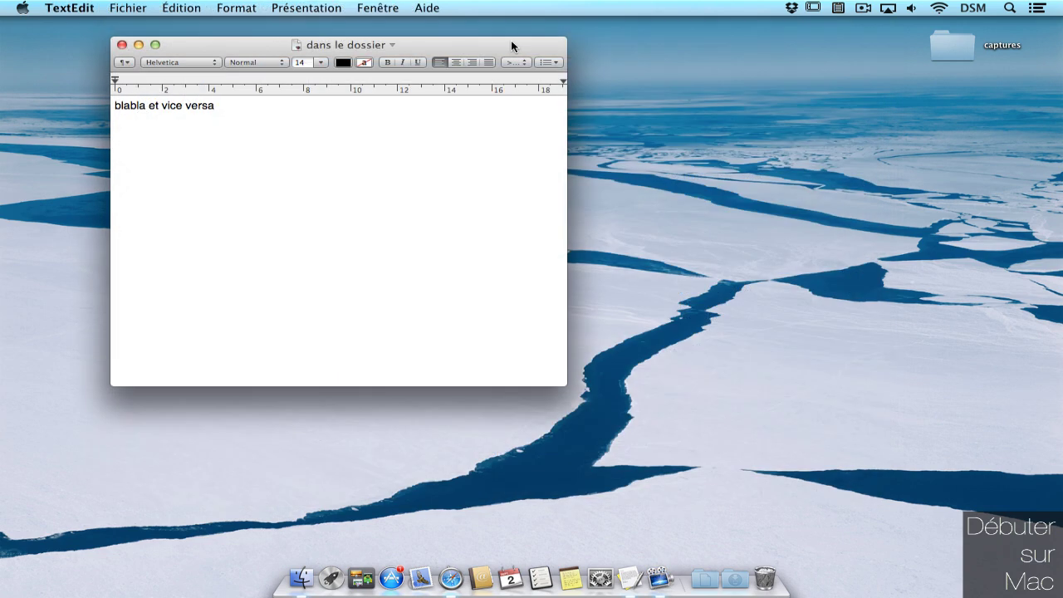
left_click(367, 49)
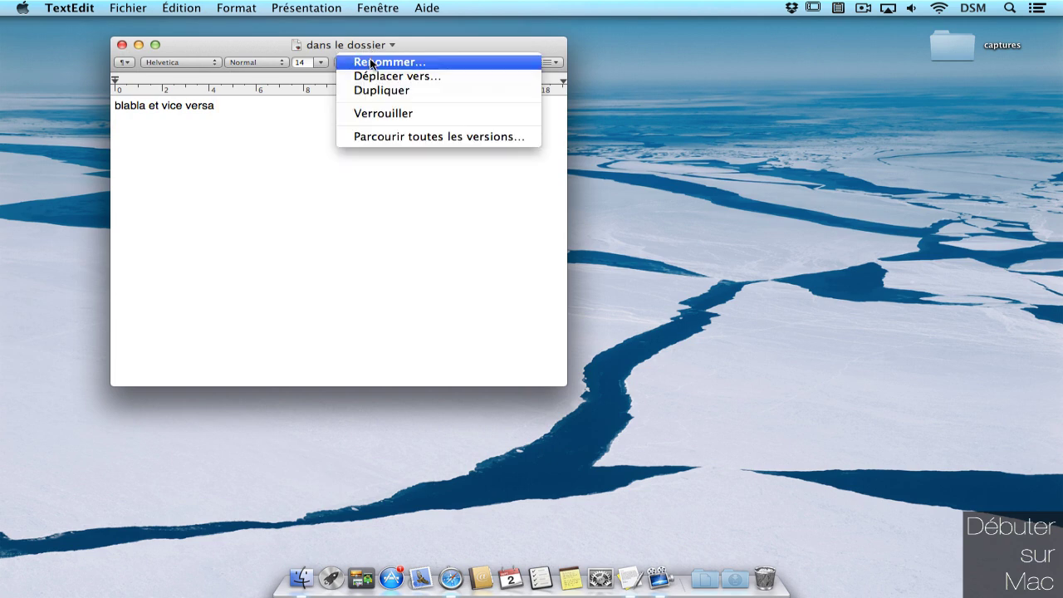
left_click(372, 62)
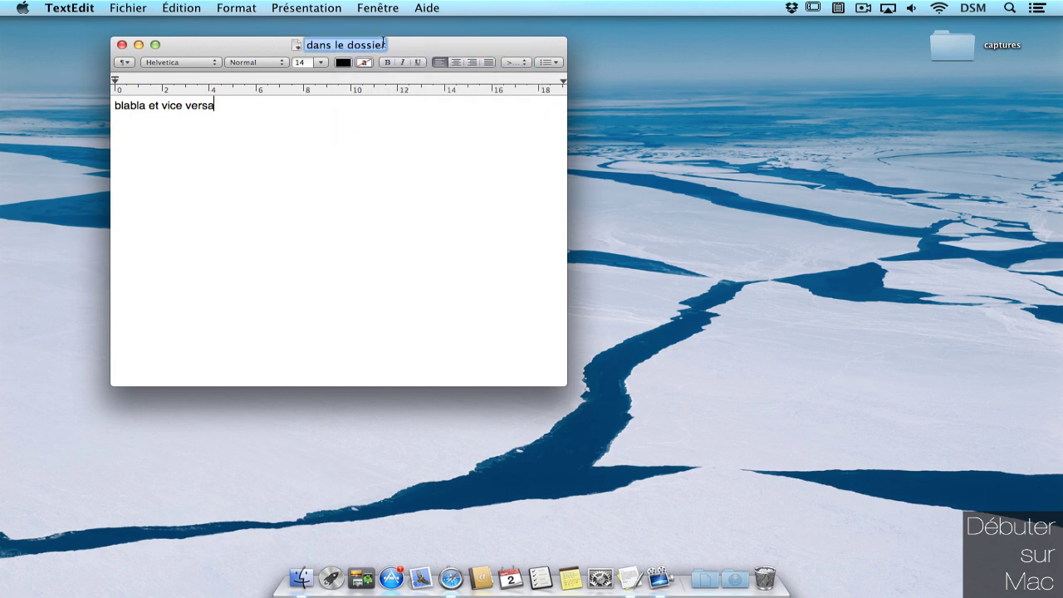
key("Right")
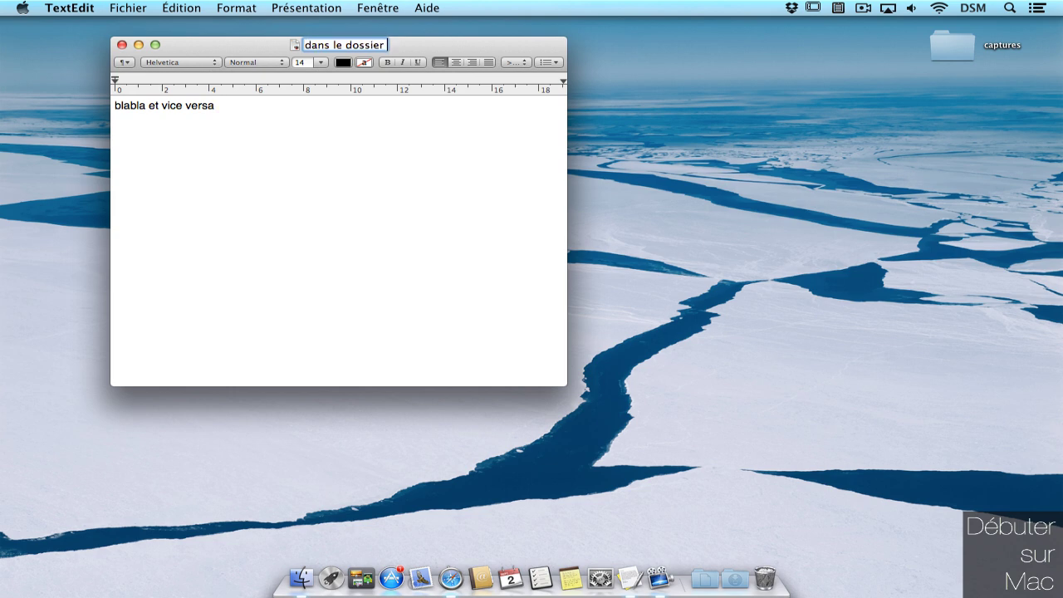
type("1")
left_click(376, 153)
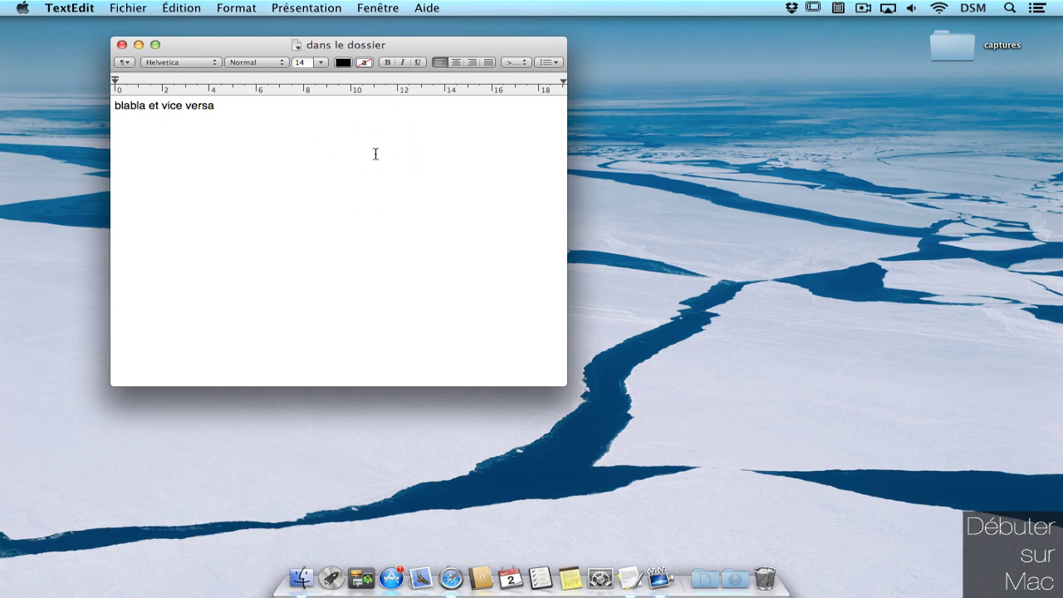
Rename the open TextEdit document "dans le dossier 1".
left_click(359, 45)
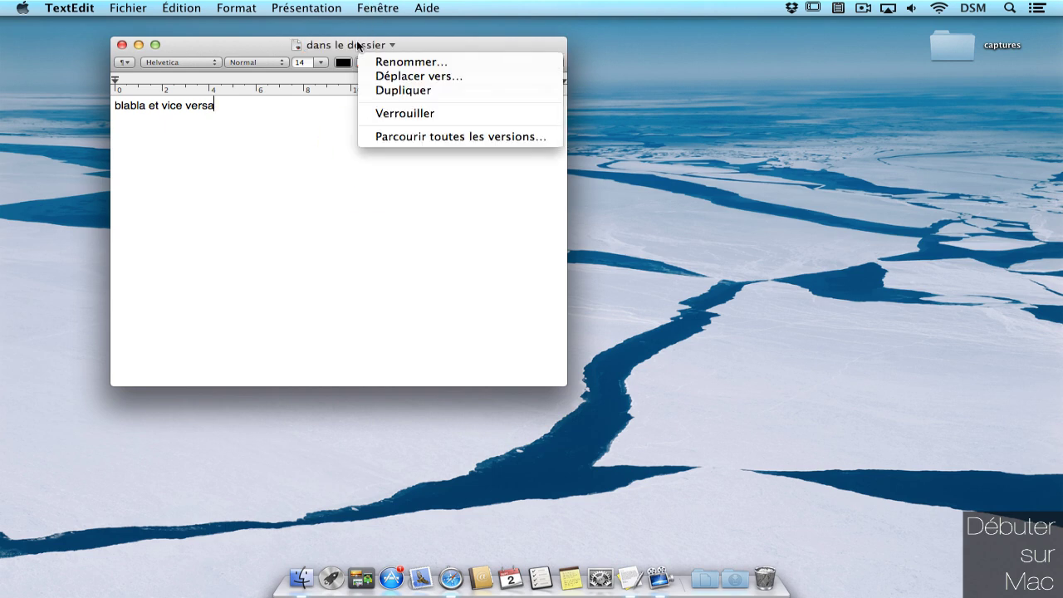
left_click(396, 65)
key("Right")
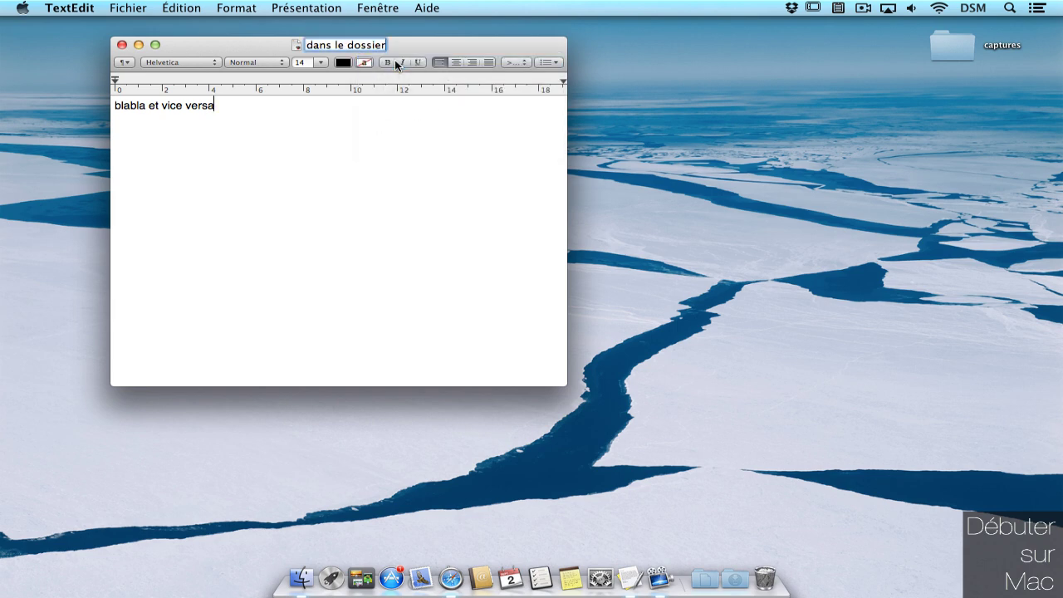
type("1")
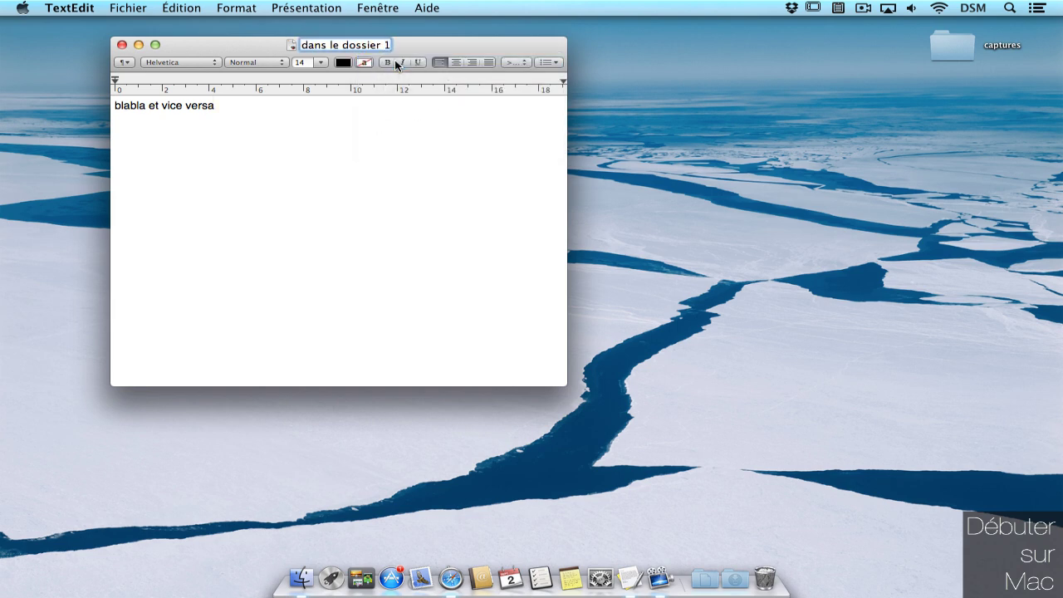
key("Return")
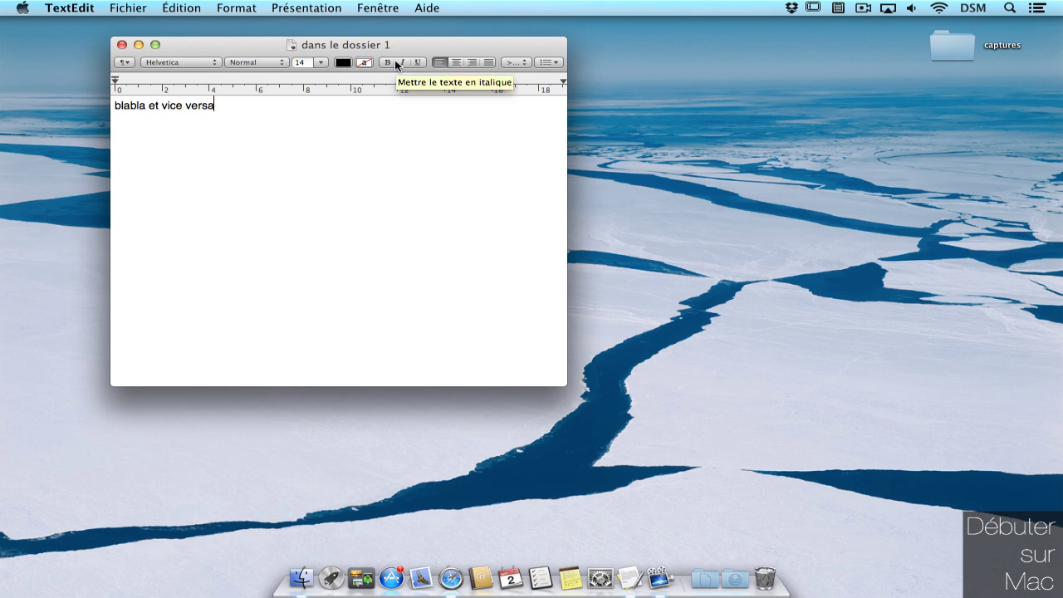
Look at the standard file commands and their alternates, including Enregistrer sous.
left_click(138, 6)
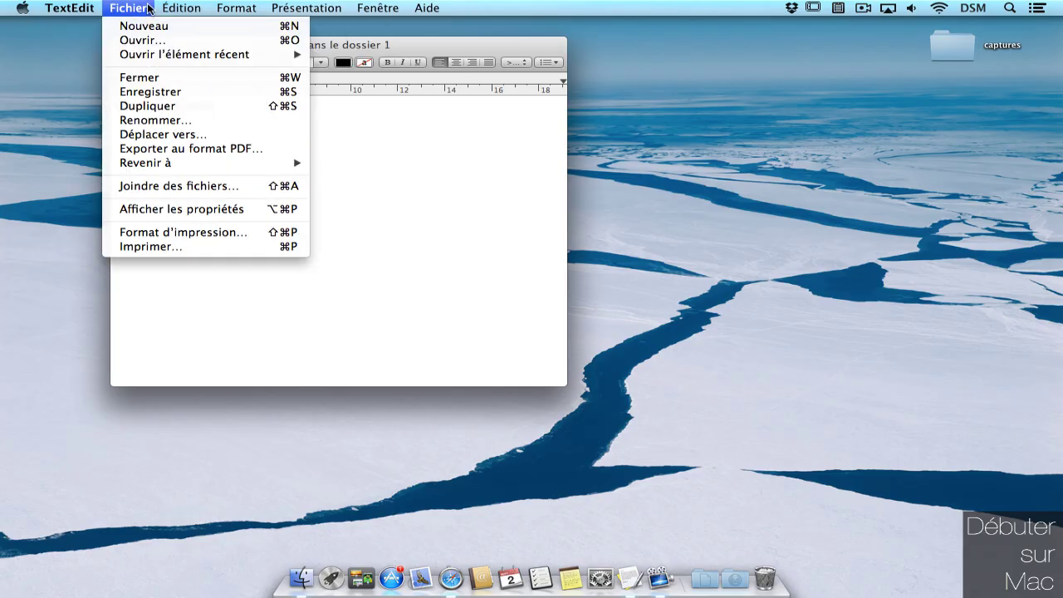
key("alt")
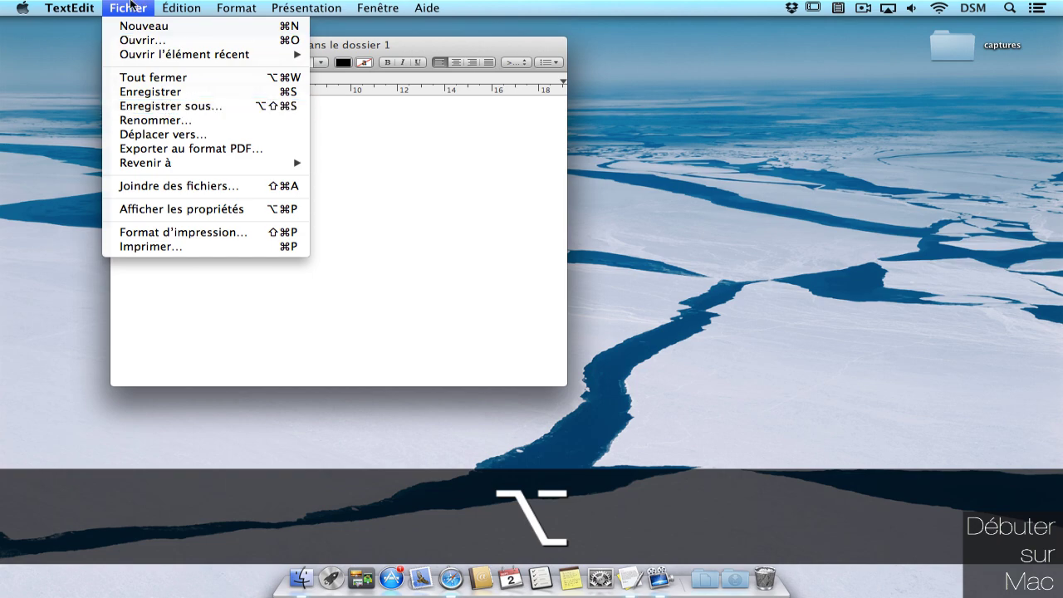
left_click(133, 7)
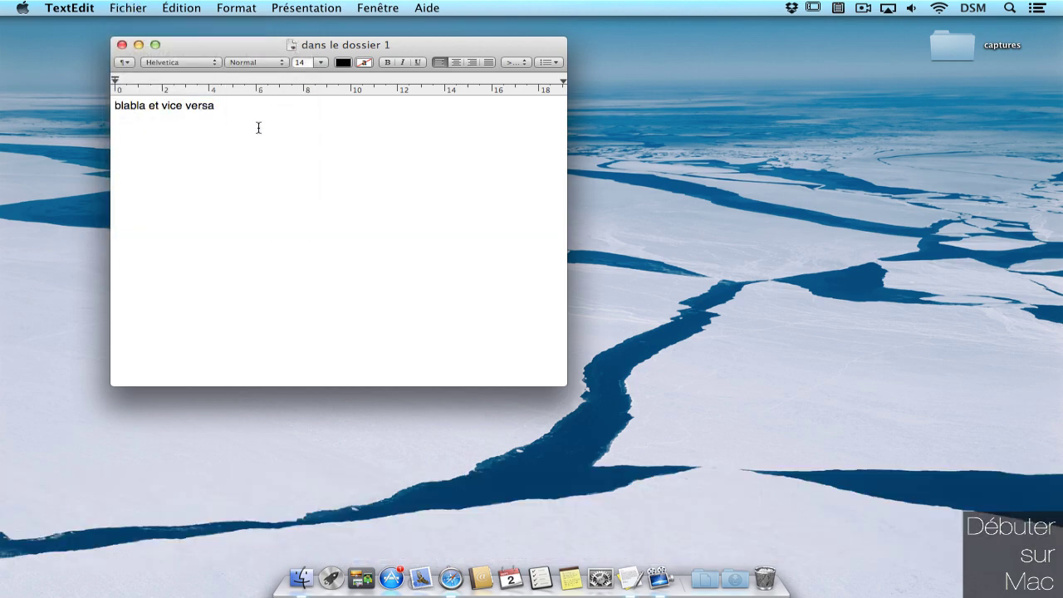
Add the text "une modification" below the existing line, separated by a blank line.
key("Return")
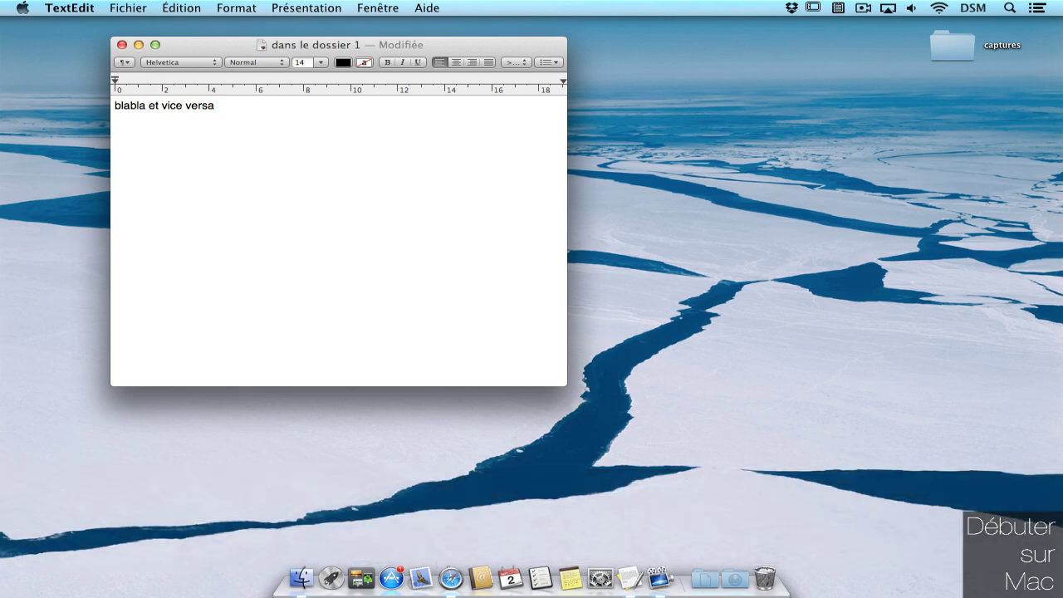
type("une m")
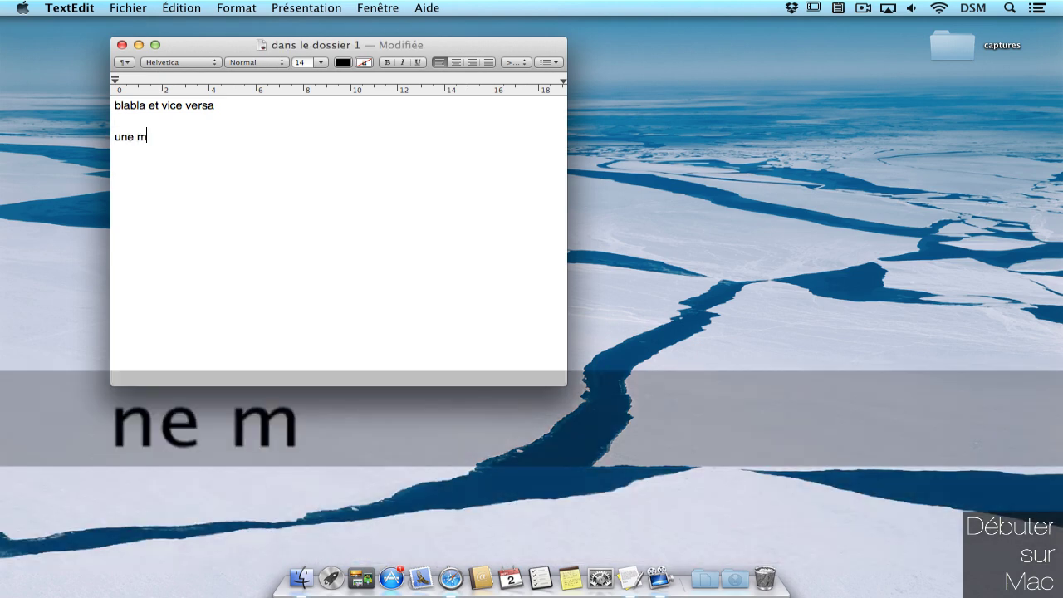
type("odification")
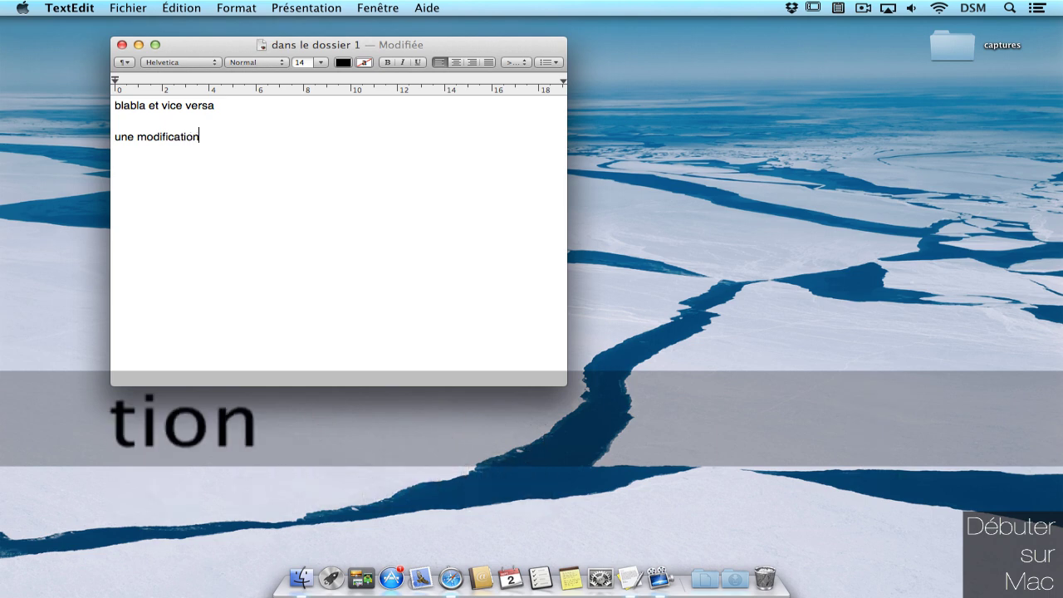
Save the document under the new name "dans le dossier 2" in Dossier, as an RTF document.
left_click(133, 8)
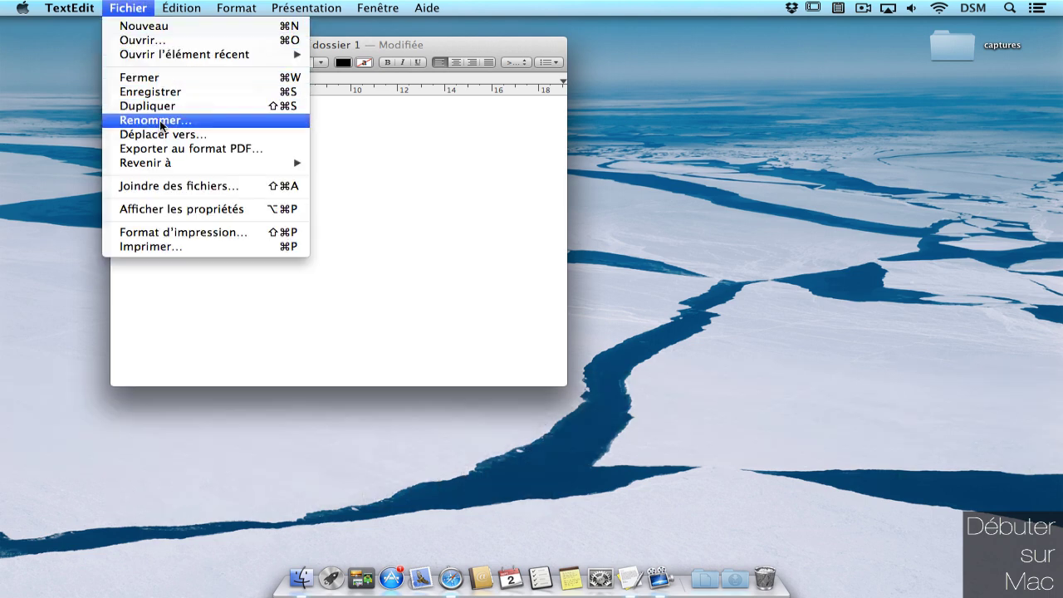
left_click(163, 101, "alt")
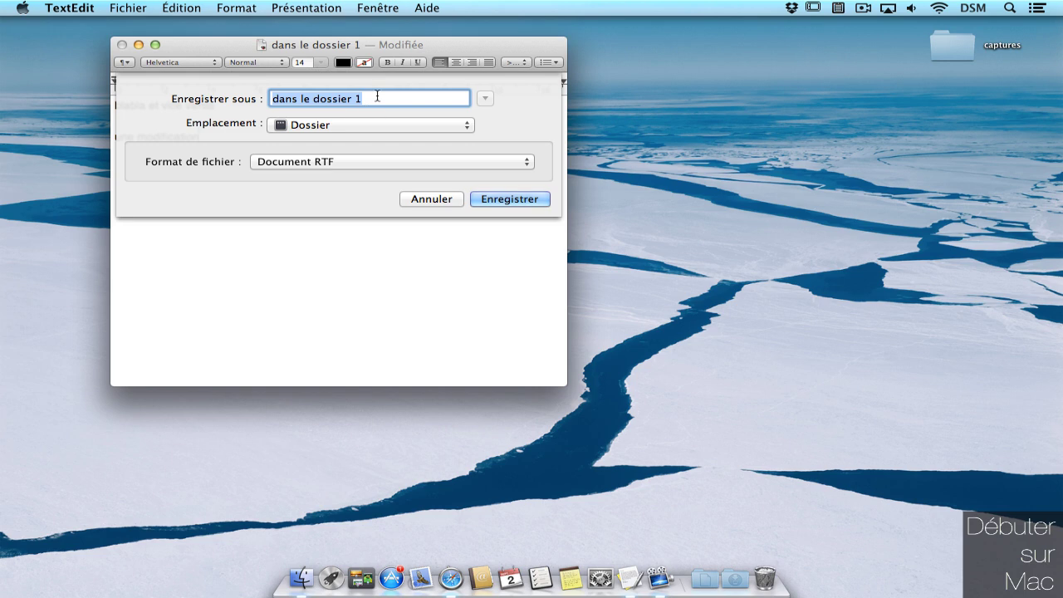
left_click(377, 96)
key("BackSpace")
type("2")
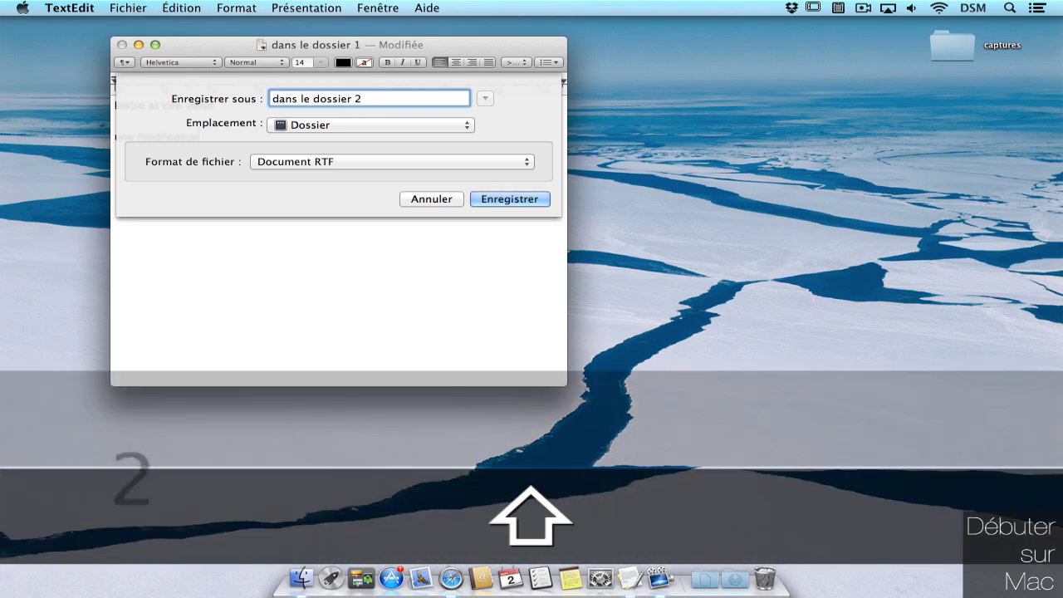
key("Return")
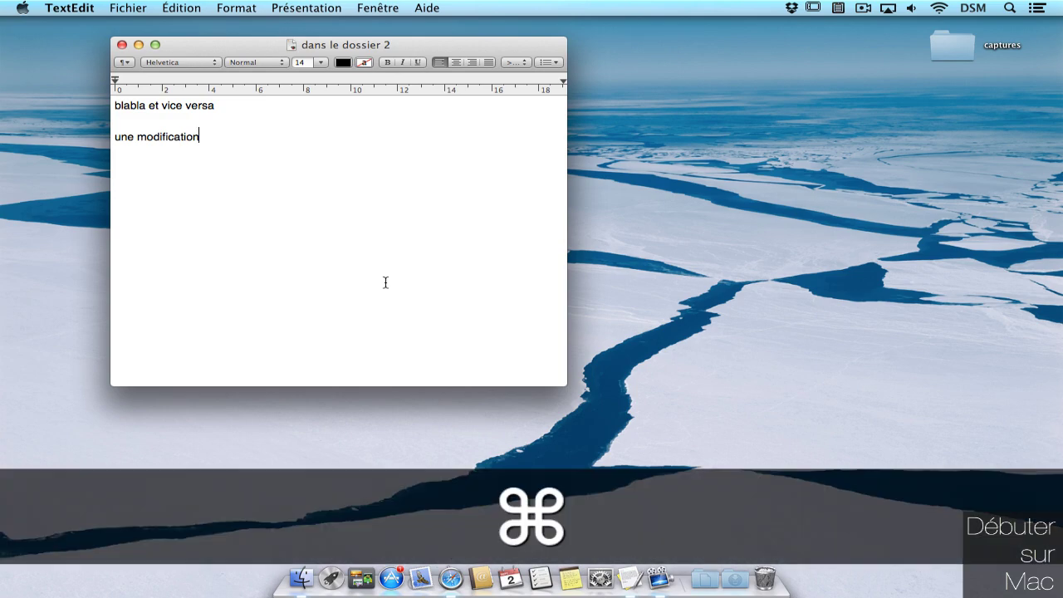
Open "dans le dossier 1" from the Dossier folder in TextEdit's iCloud document browser.
key("super+o")
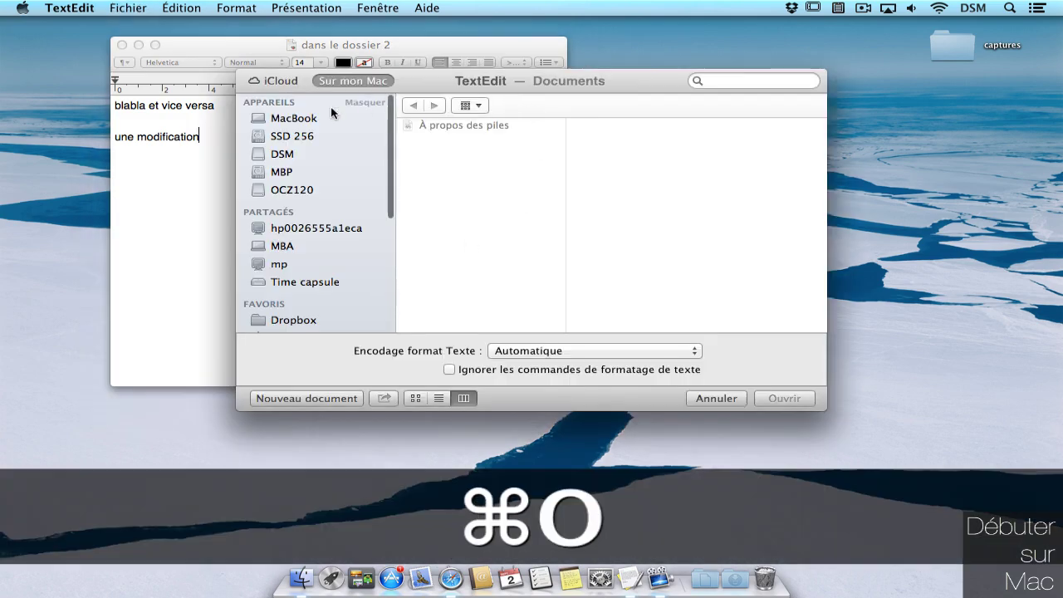
left_click(283, 81)
left_click(528, 200)
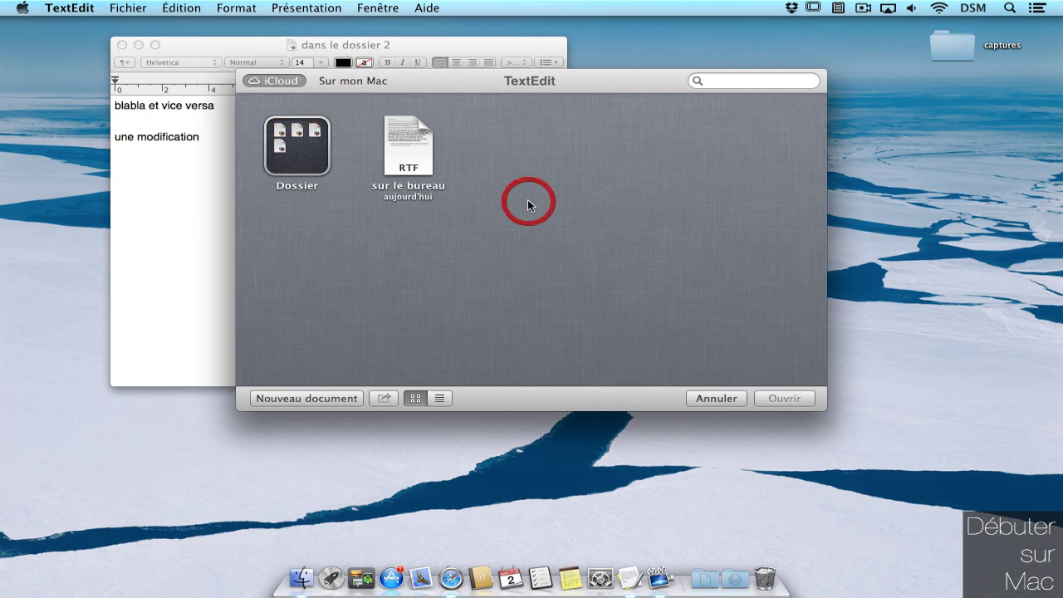
left_click(309, 140)
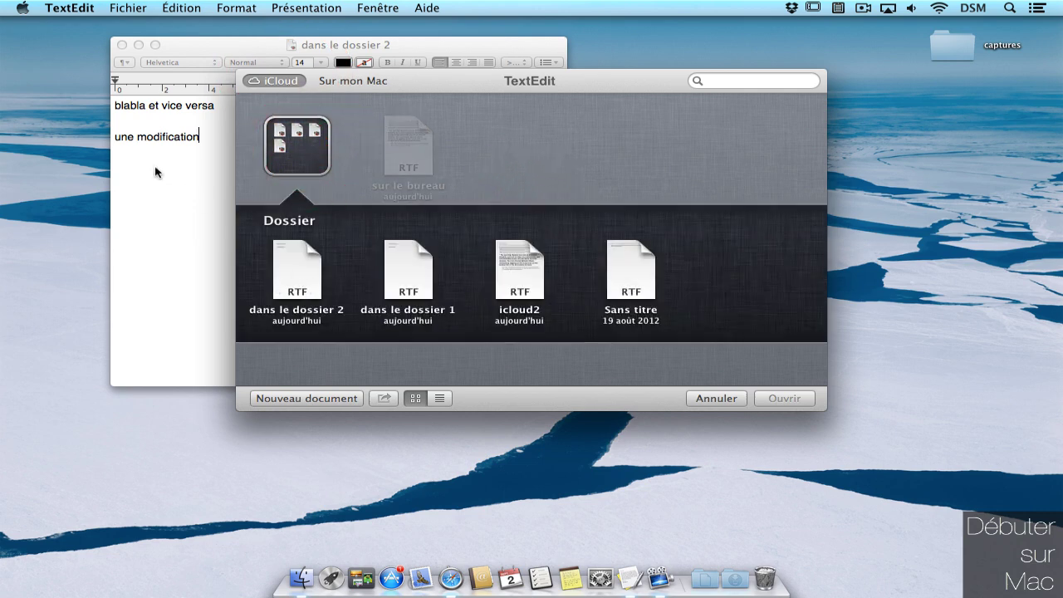
left_click(404, 278)
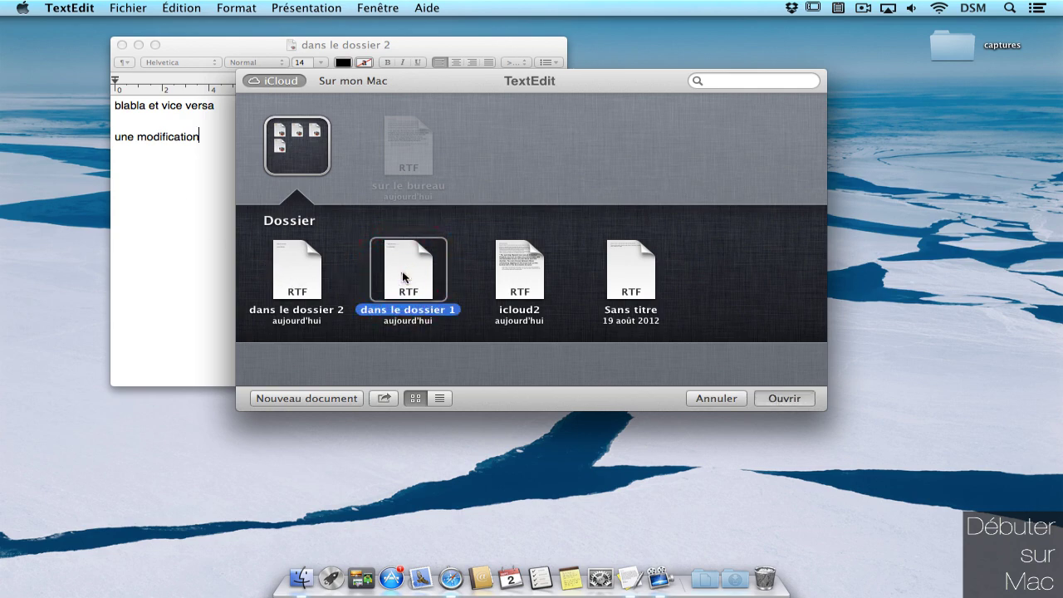
double_click(404, 277)
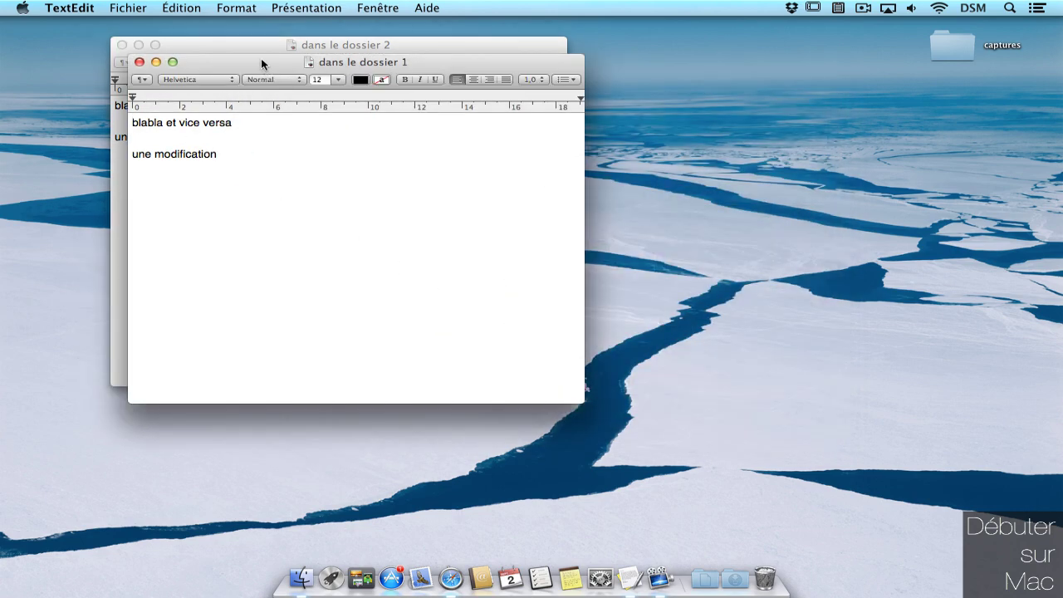
Place "dans le dossier 1" beside "dans le dossier 2" to compare their text, and close "dans le dossier 1".
left_click_drag(261, 58, 702, 42)
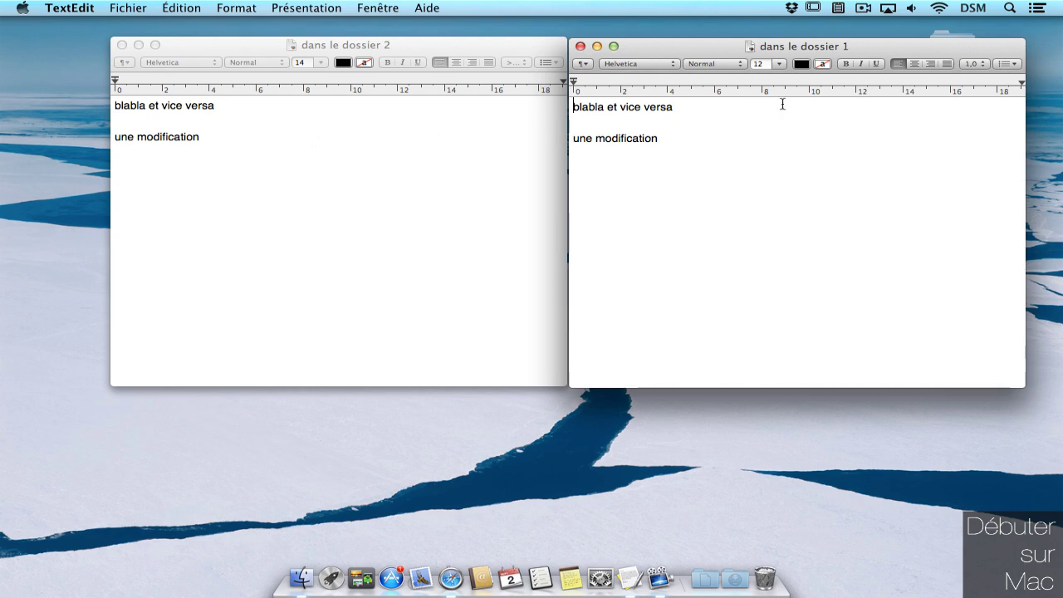
left_click(581, 46)
Display the alternate file commands for "dans le dossier 2".
left_click(70, 8)
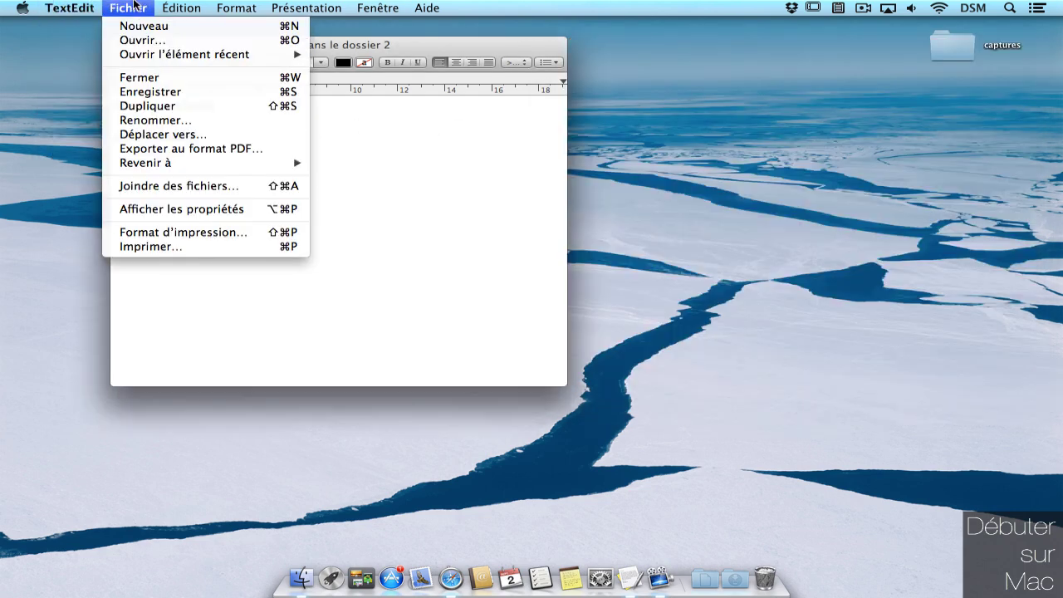
key("alt")
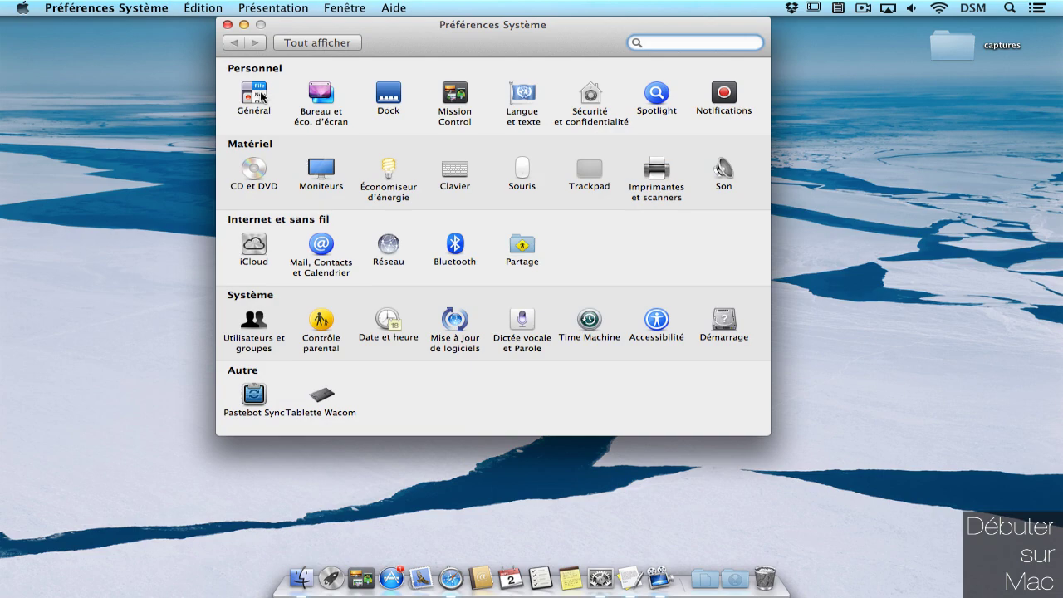
In the General system preferences, enable asking whether to keep changes when closing documents.
left_click(260, 97)
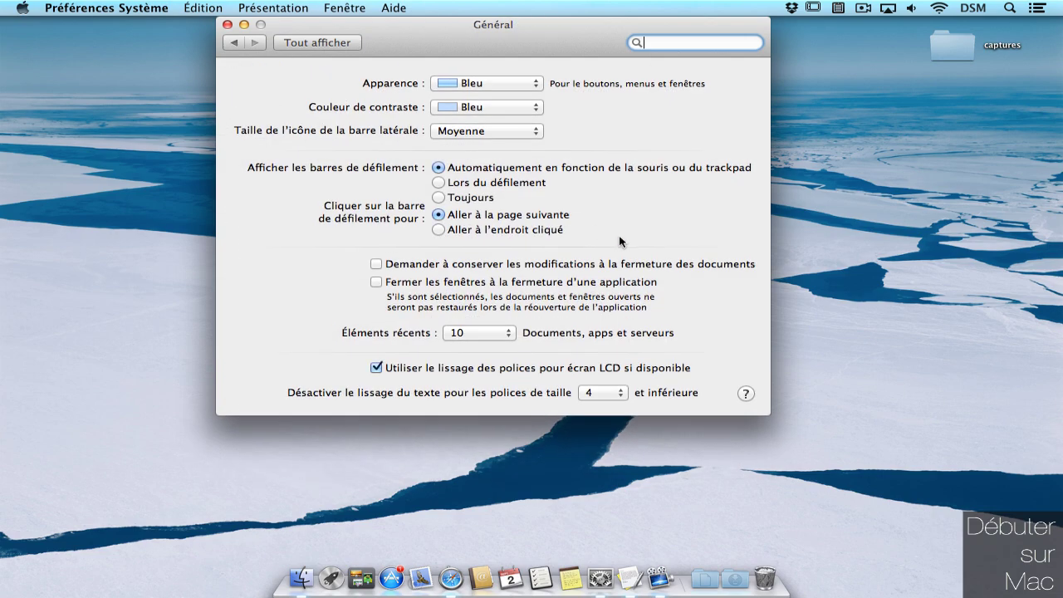
left_click(377, 265)
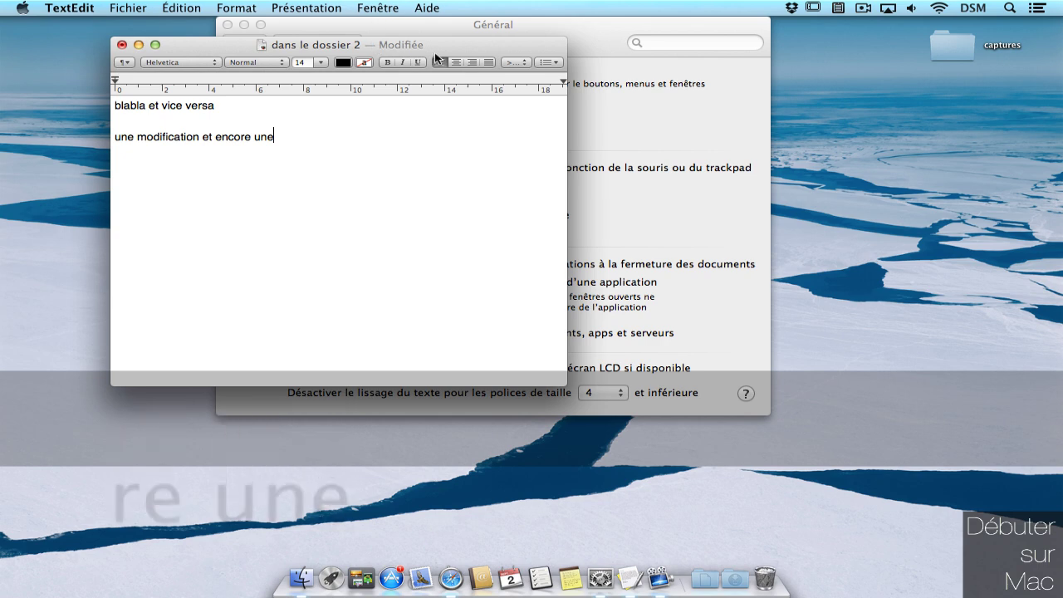
Quit TextEdit, and enable closing windows when an application quits in the General system preferences.
left_click(79, 8)
left_click(115, 148)
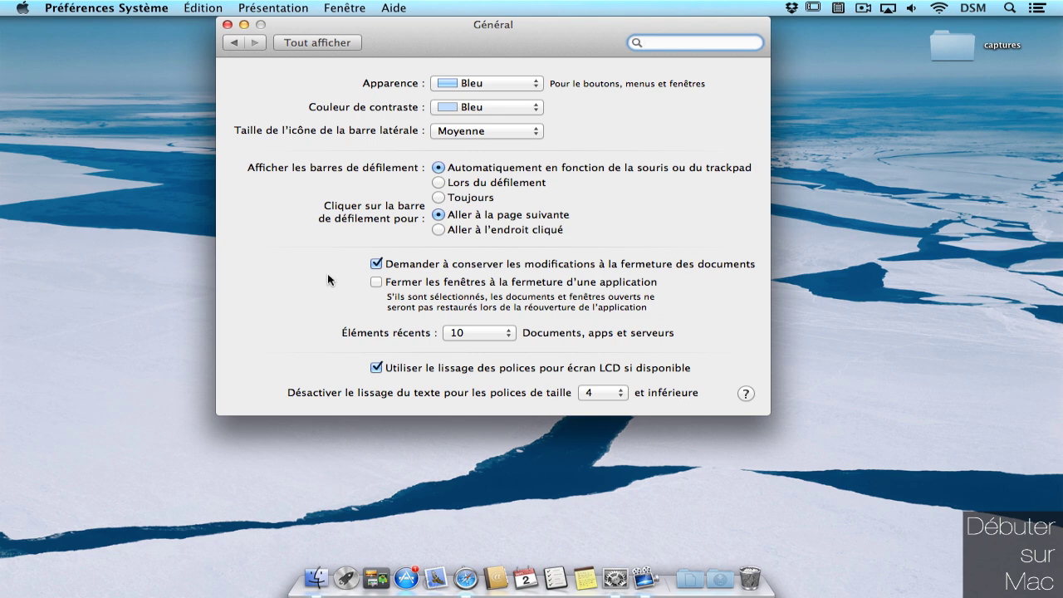
left_click(376, 283)
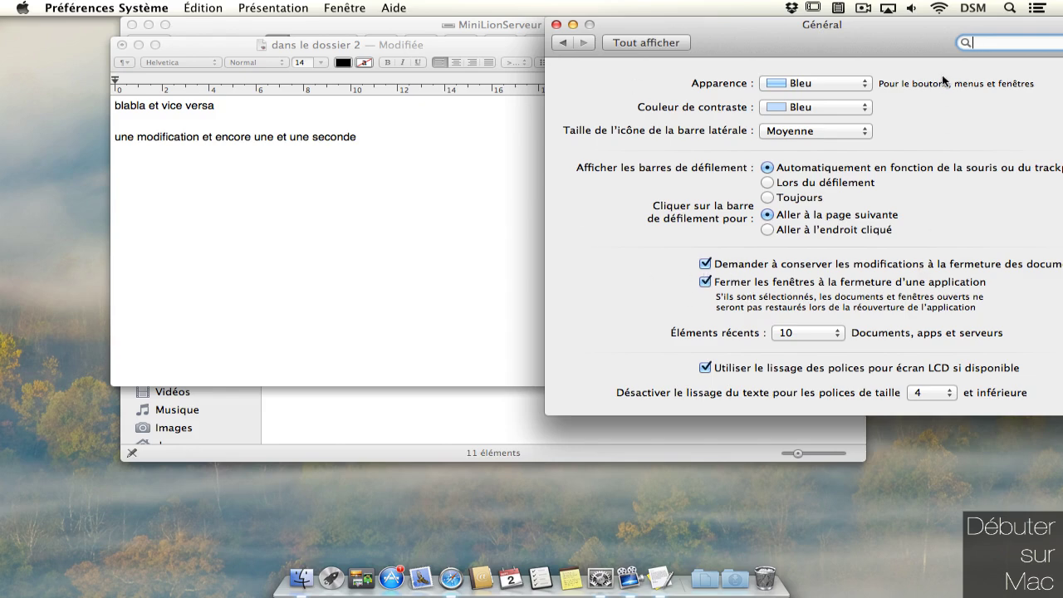
Add the line "une modification" at the end of "dans le dossier 2", and quit TextEdit, saving the document's changes.
left_click_drag(927, 31, 854, 32)
left_click(176, 309)
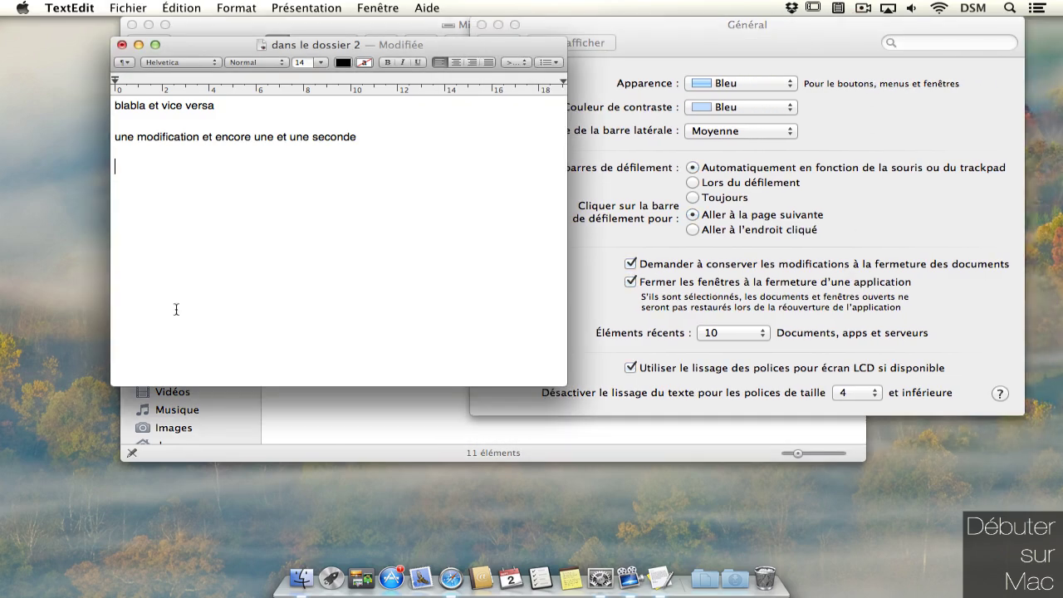
type("une modification")
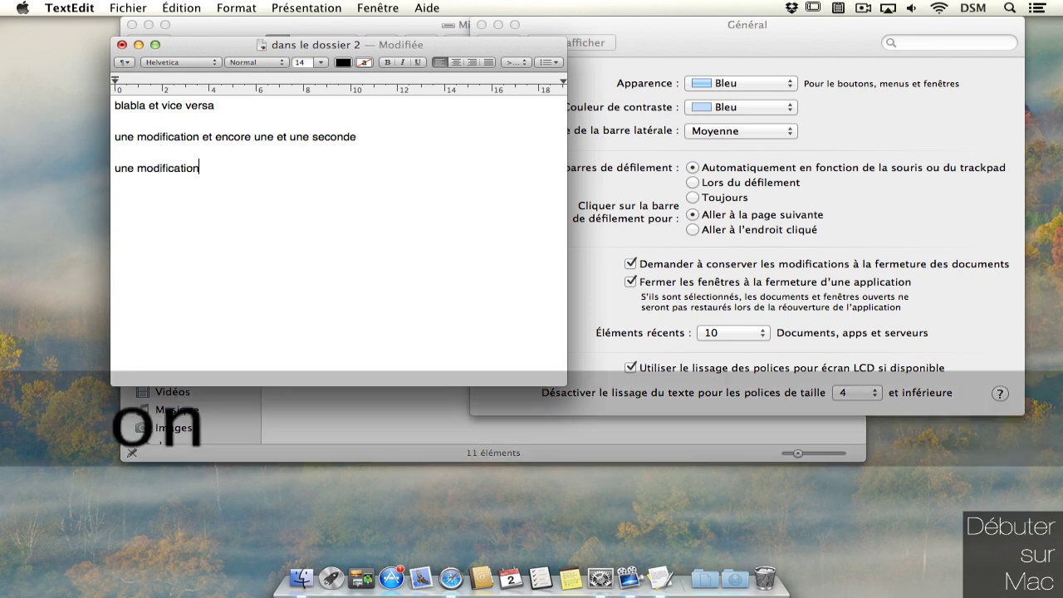
key("super+q")
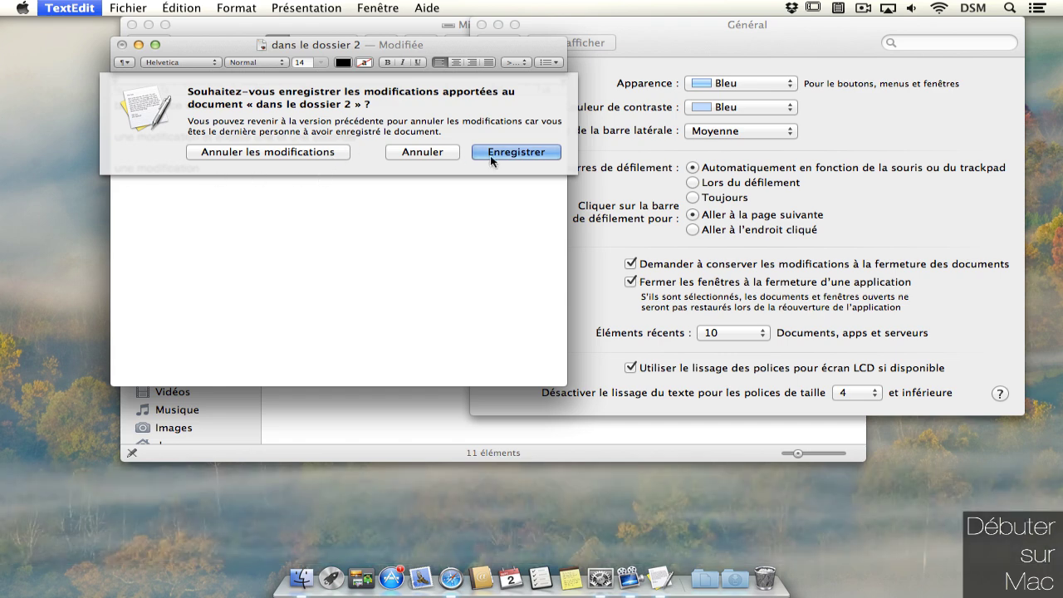
left_click(540, 156)
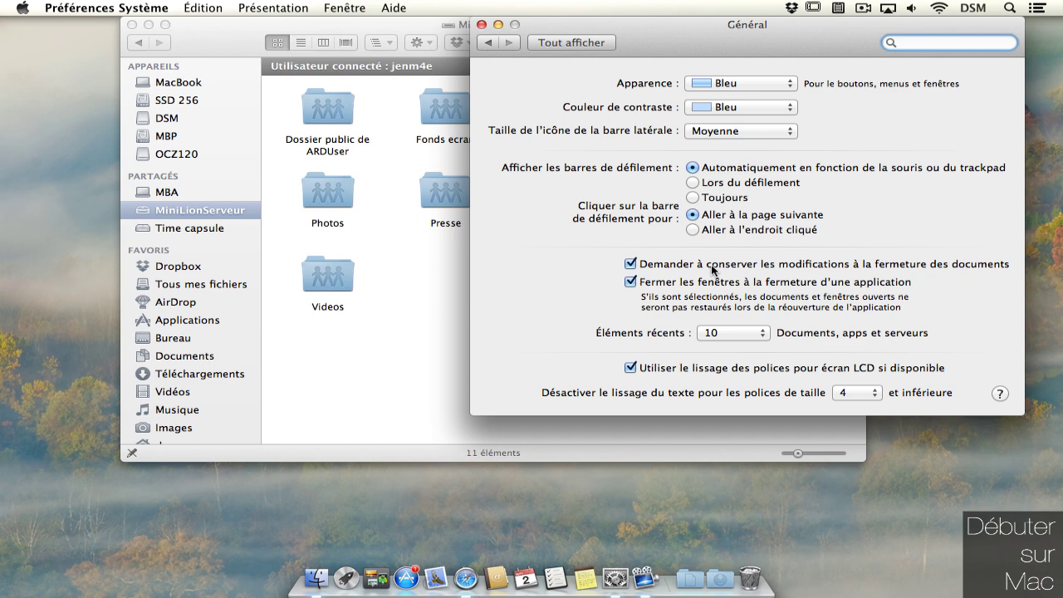
Turn off both the prompt to keep changes and the closing of windows on quit, and close System Preferences.
left_click(635, 266)
left_click(631, 284)
left_click(481, 24)
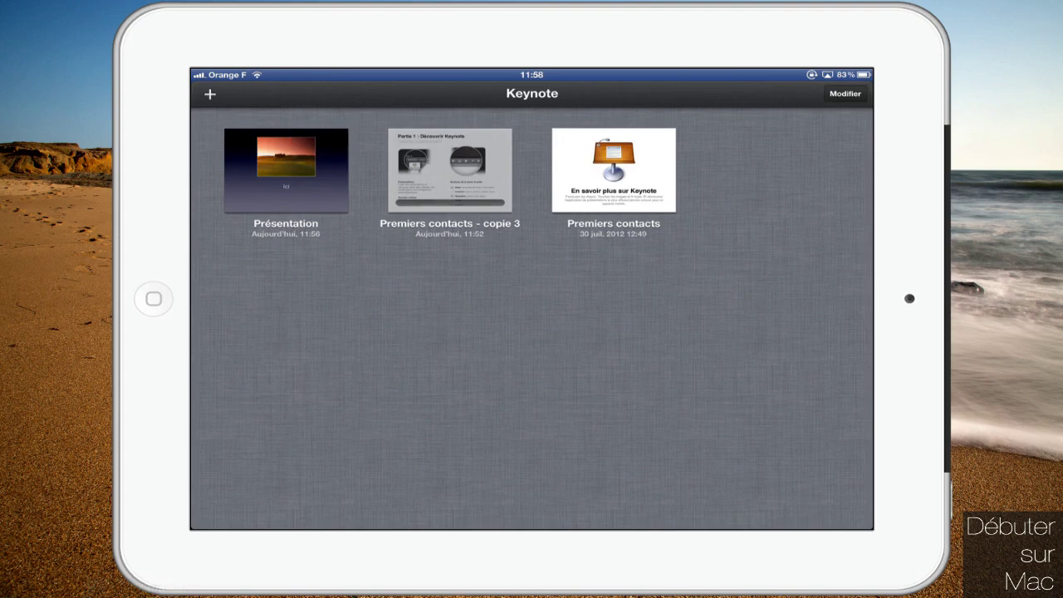
In Keynote on the iPad, set the subtitle of "Présentation" to "Texte" and return to the presentation list.
left_click(286, 171)
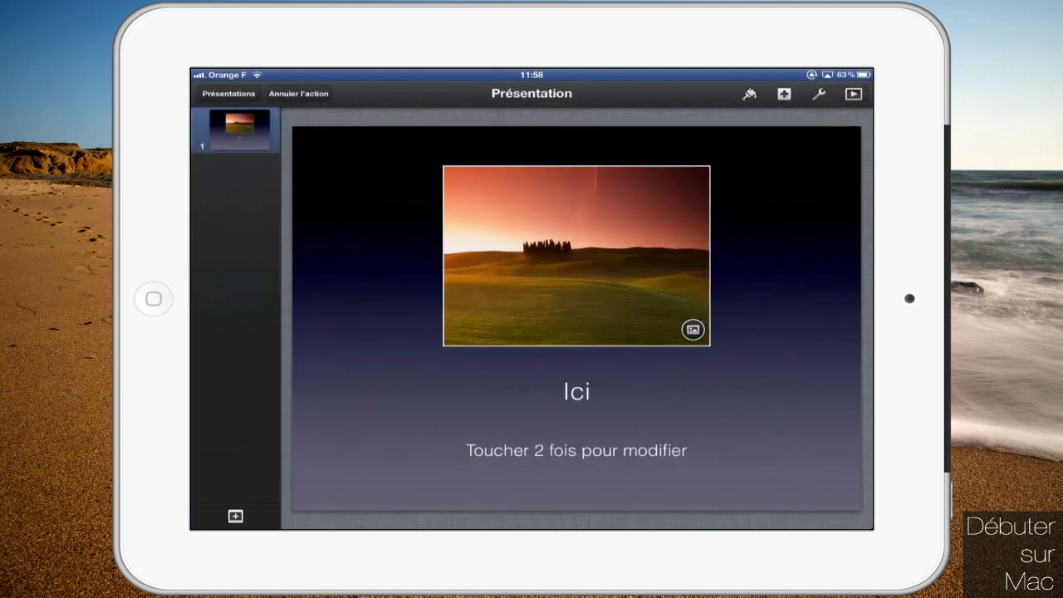
left_click(577, 392)
left_click(576, 451)
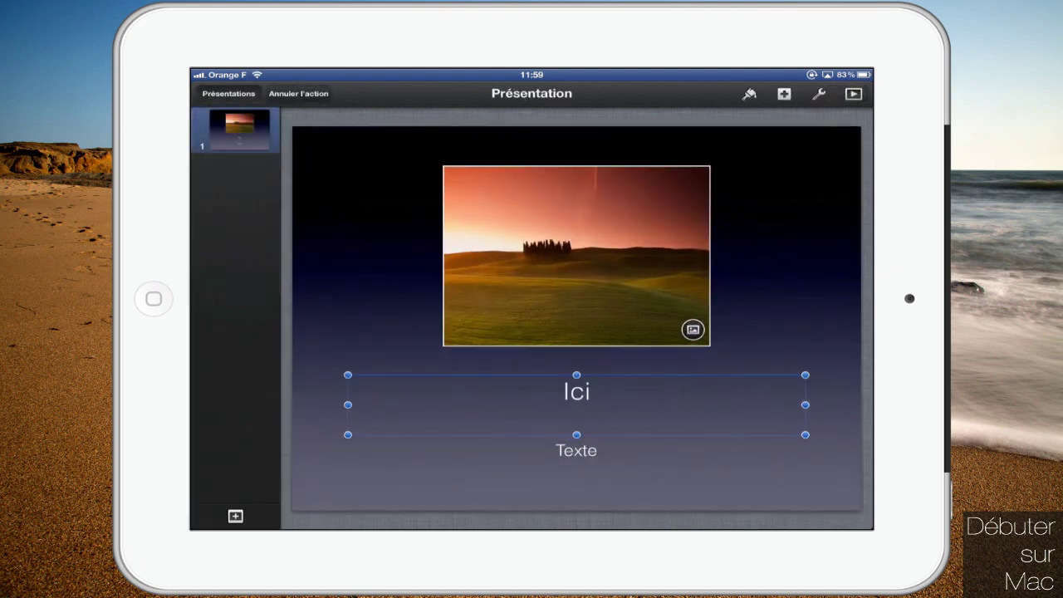
left_click(228, 93)
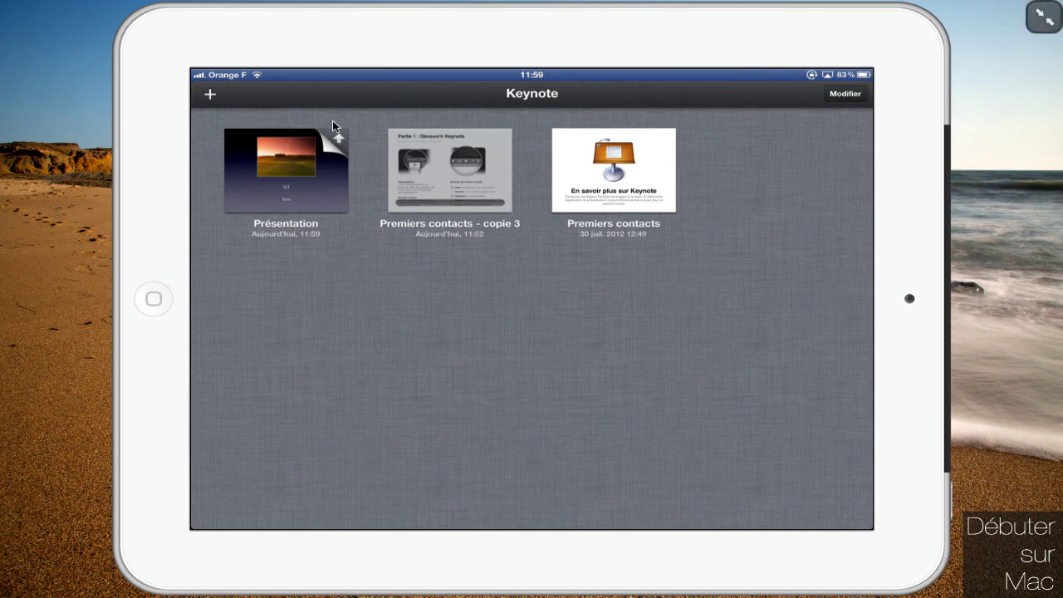
left_click(337, 163)
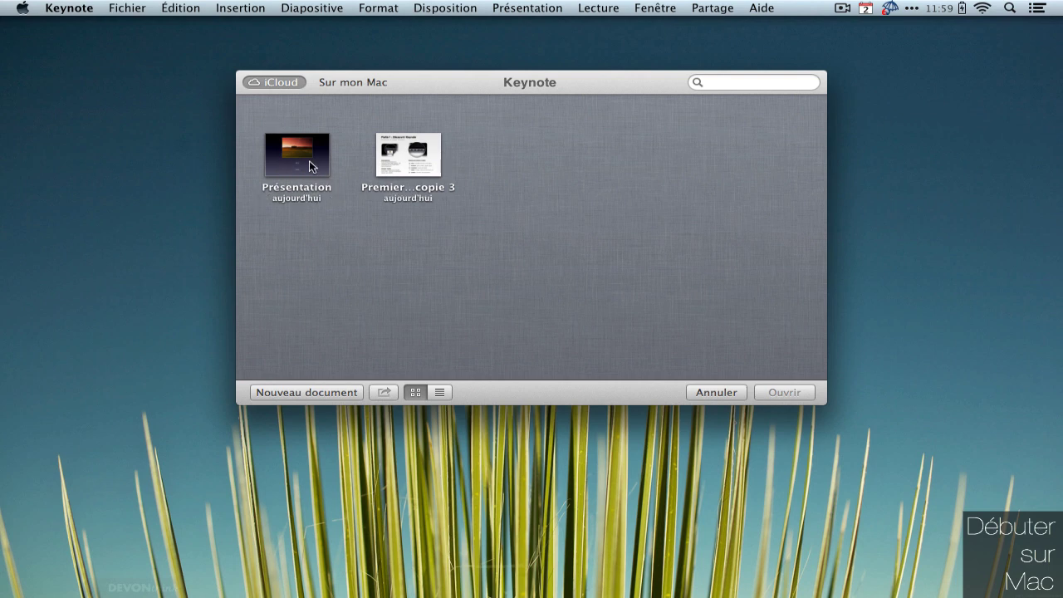
In Keynote on the Mac, add a second slide titled "2eme diapo" to the iCloud document "Présentation", and save and close it.
double_click(309, 163)
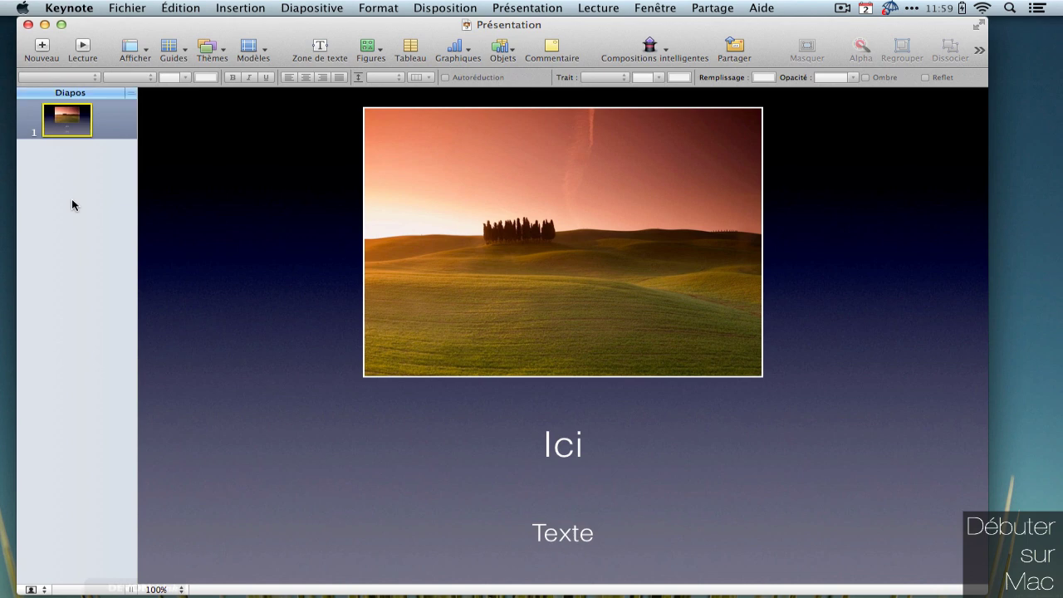
left_click(42, 47)
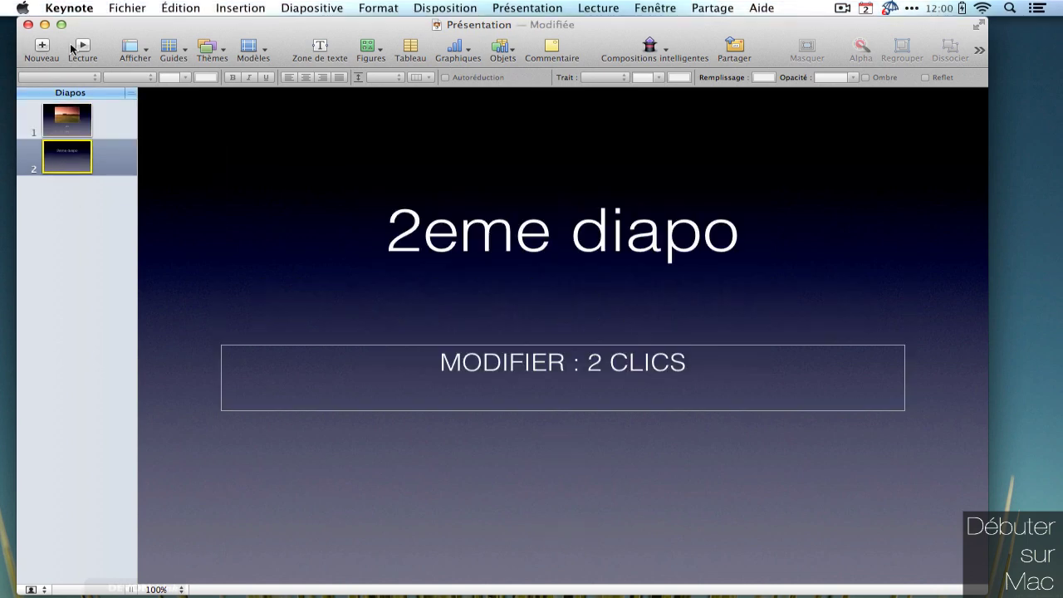
key("super+s")
key("super+w")
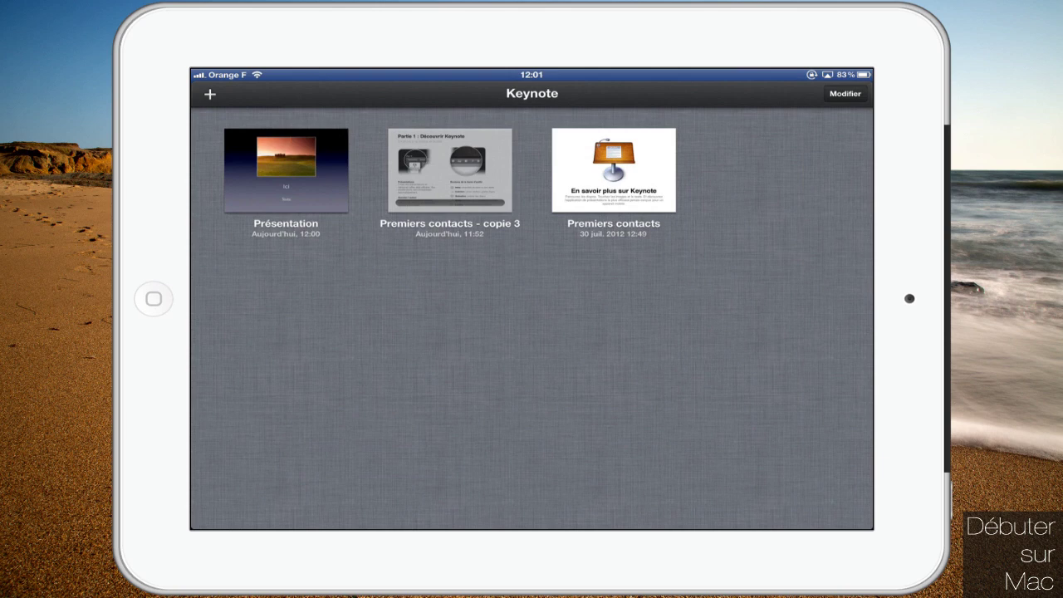
Open the updated "Présentation" in Keynote on the iPad.
left_click(285, 170)
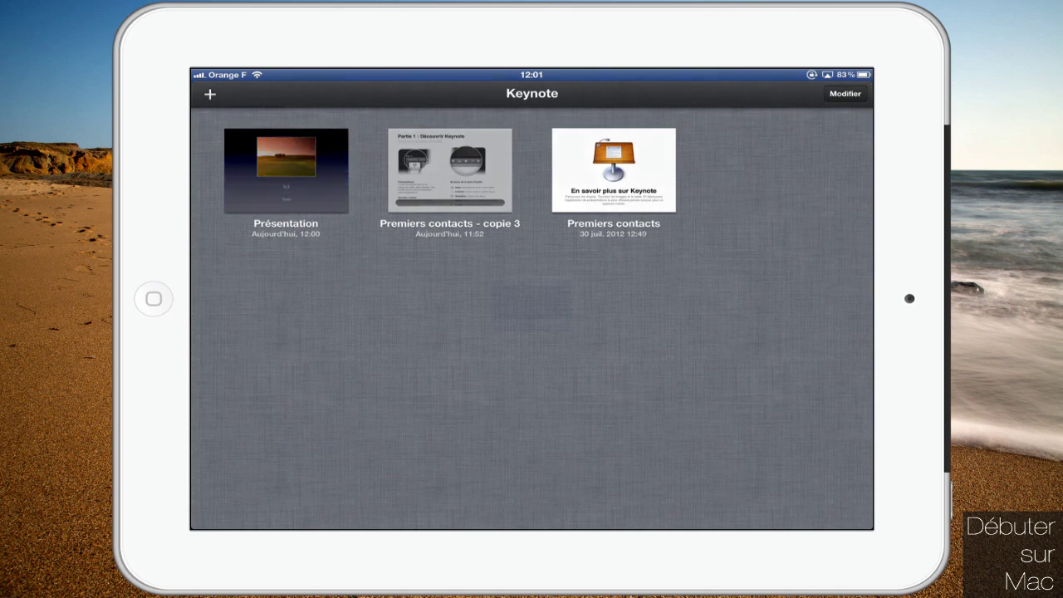